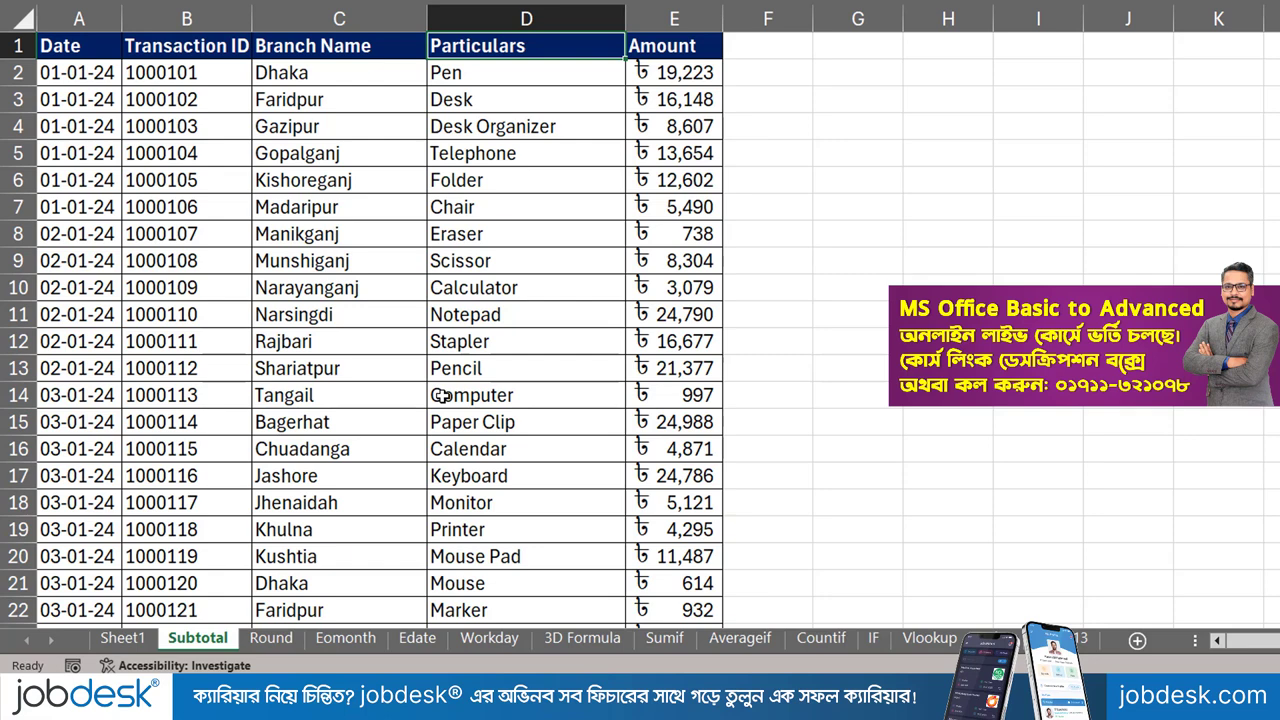
Examine the transaction list's column headings and the order of entries in the Branch Name column
left_click_drag(285, 73, 298, 341)
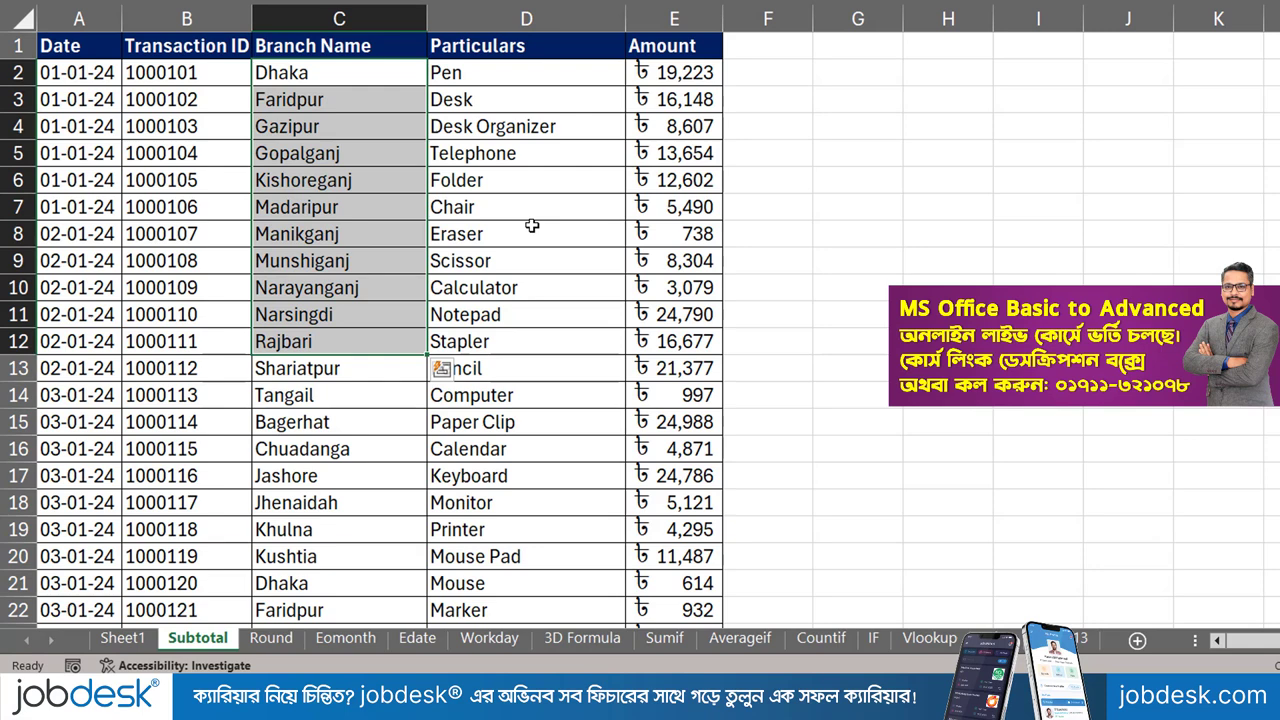
left_click(334, 134)
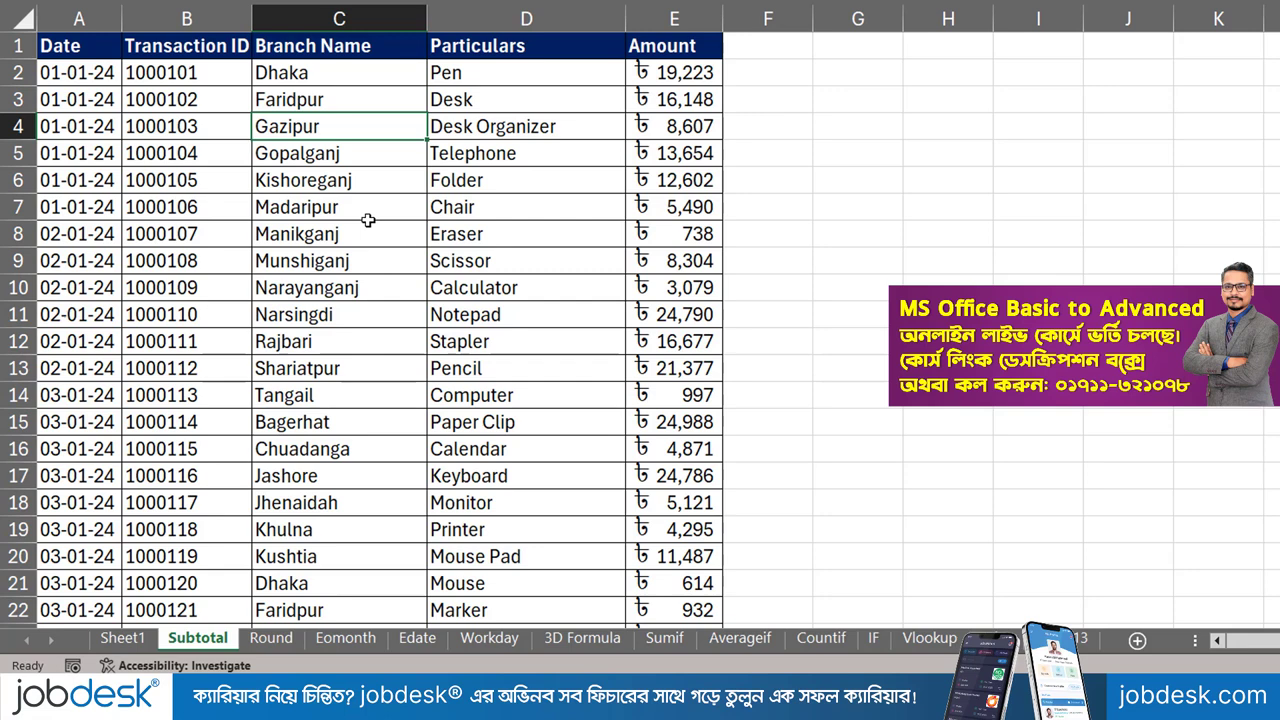
left_click_drag(62, 48, 711, 49)
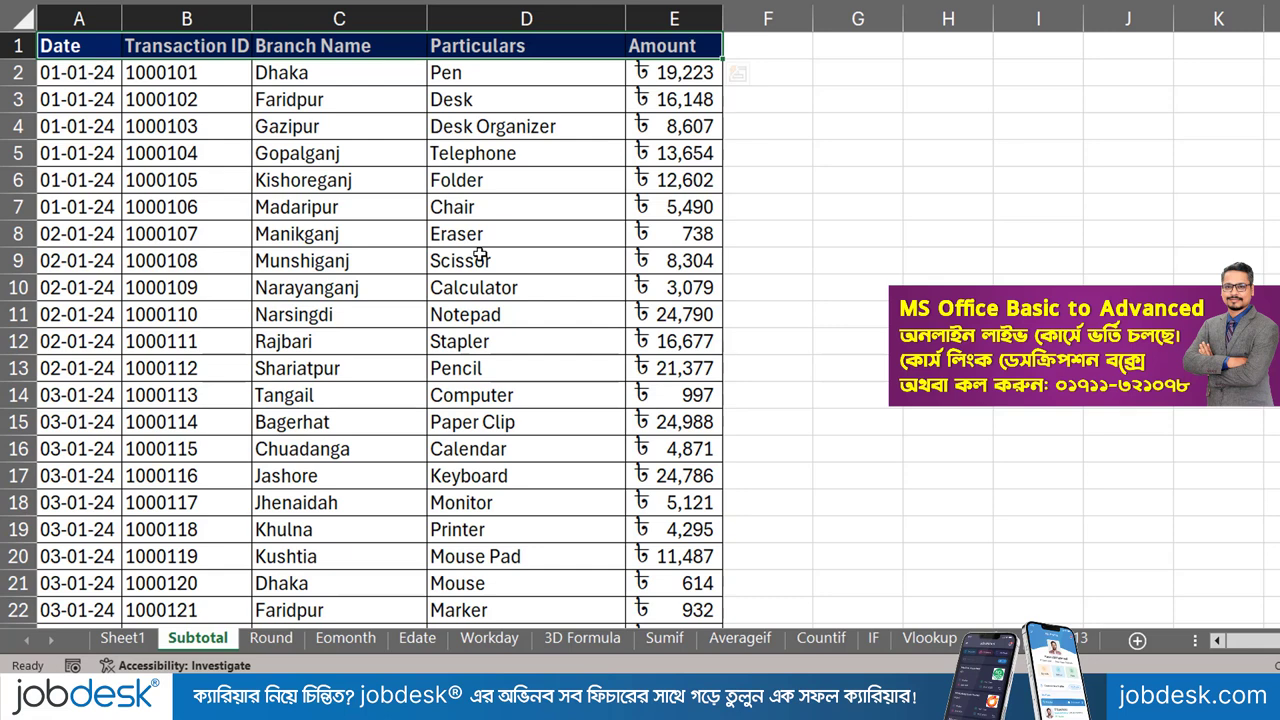
left_click(314, 158)
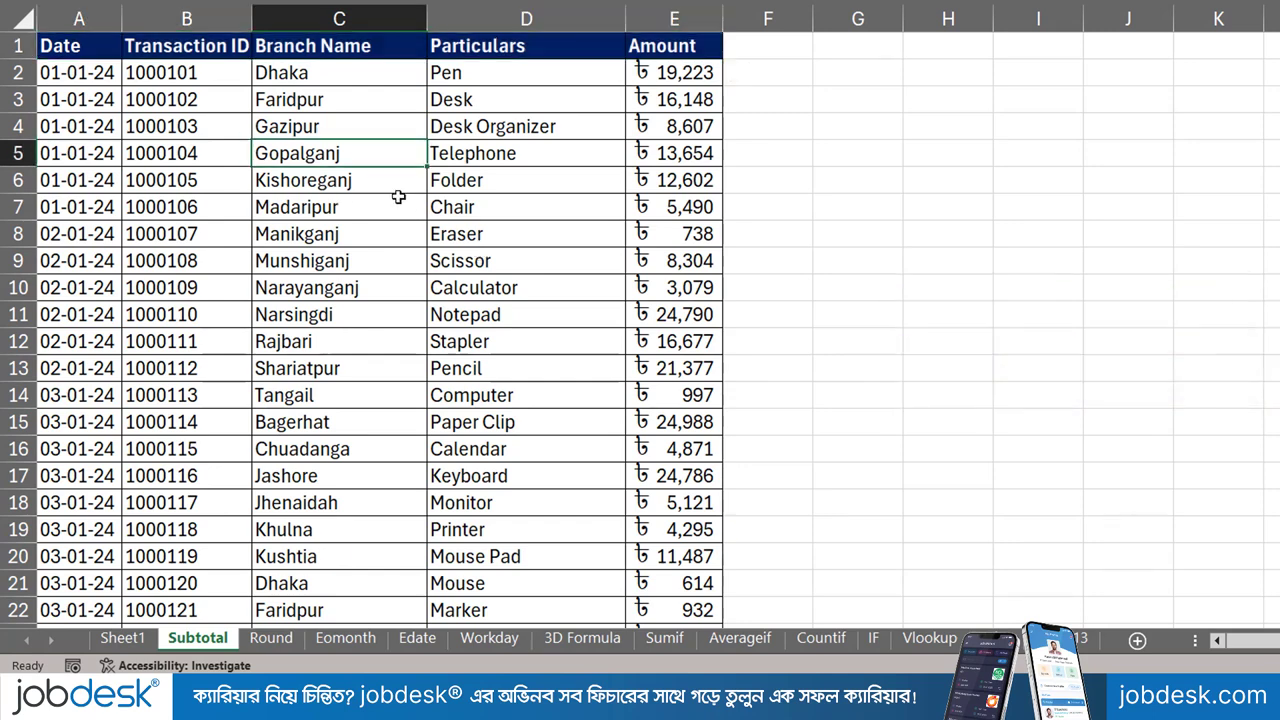
left_click(345, 18)
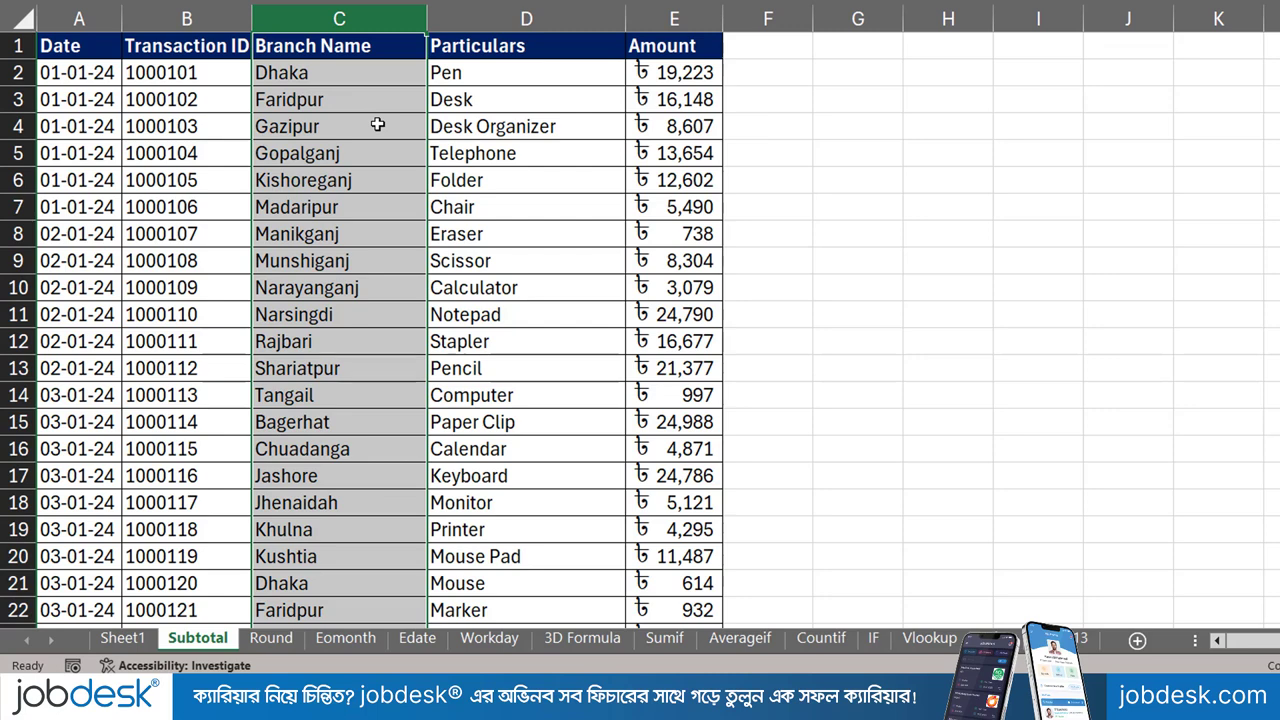
left_click(366, 76)
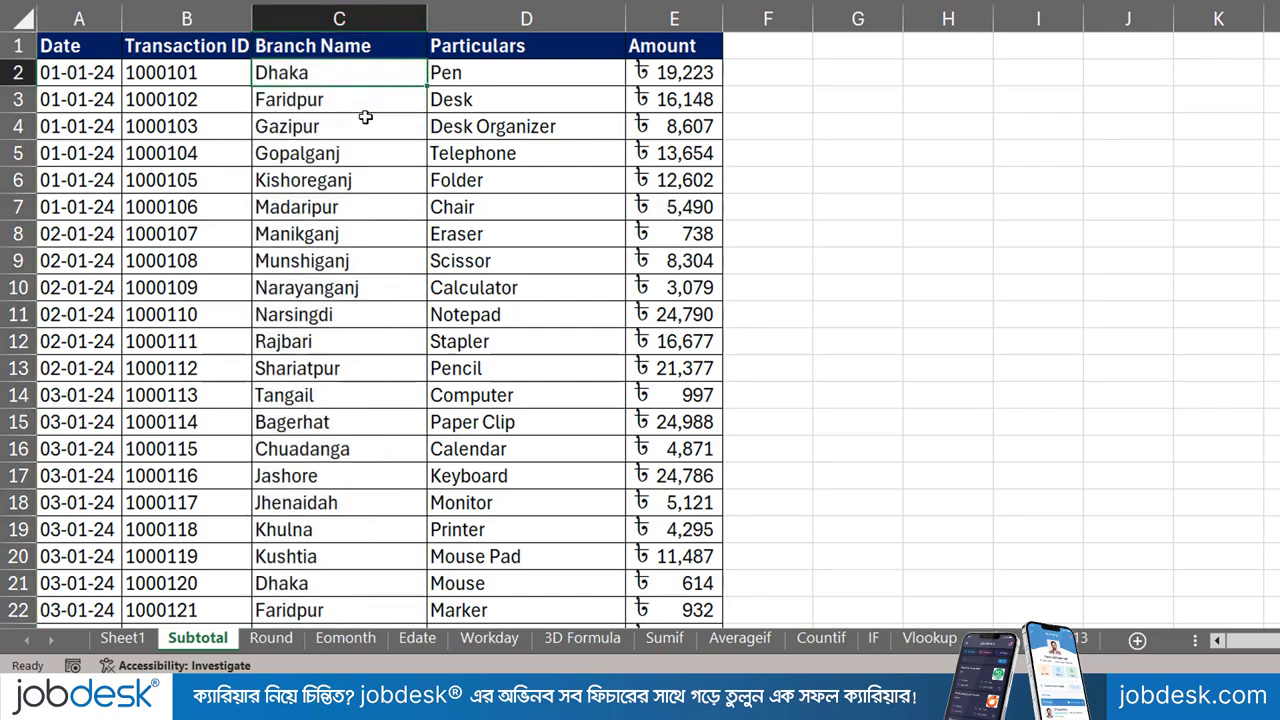
scroll(366, 116, "down", 2)
scroll(366, 118, "down", 6)
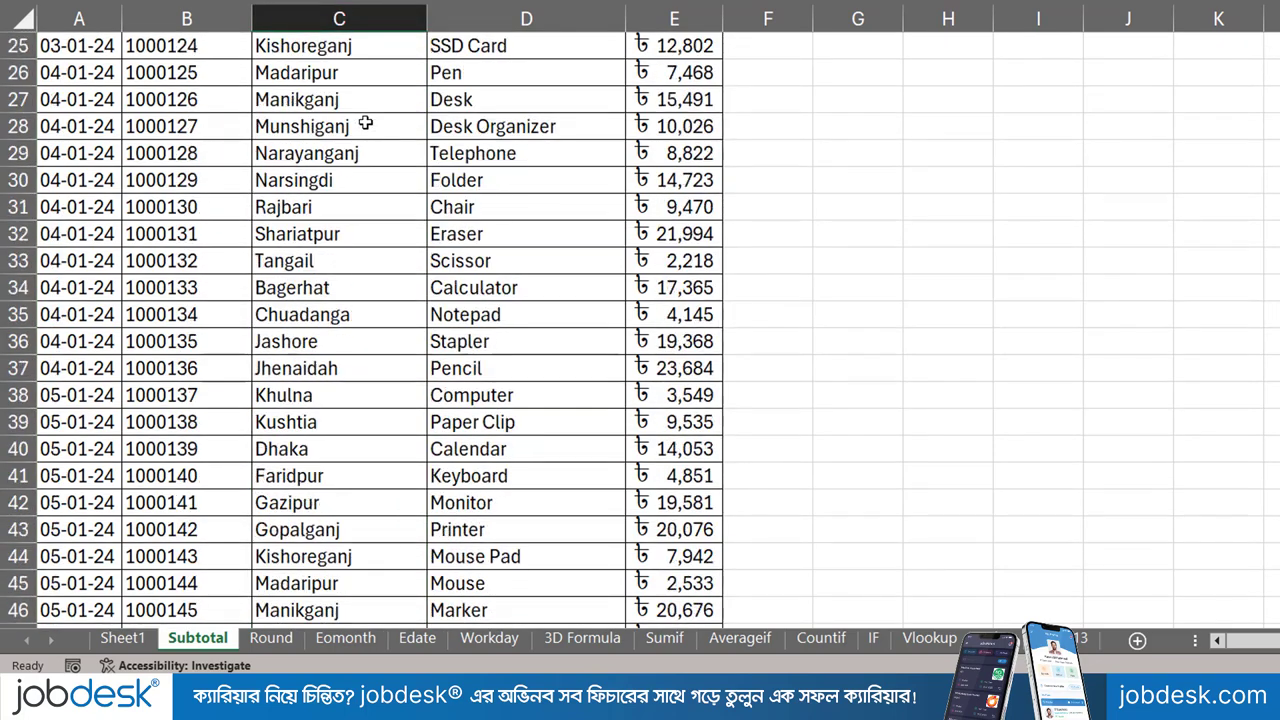
scroll(366, 122, "up", 8)
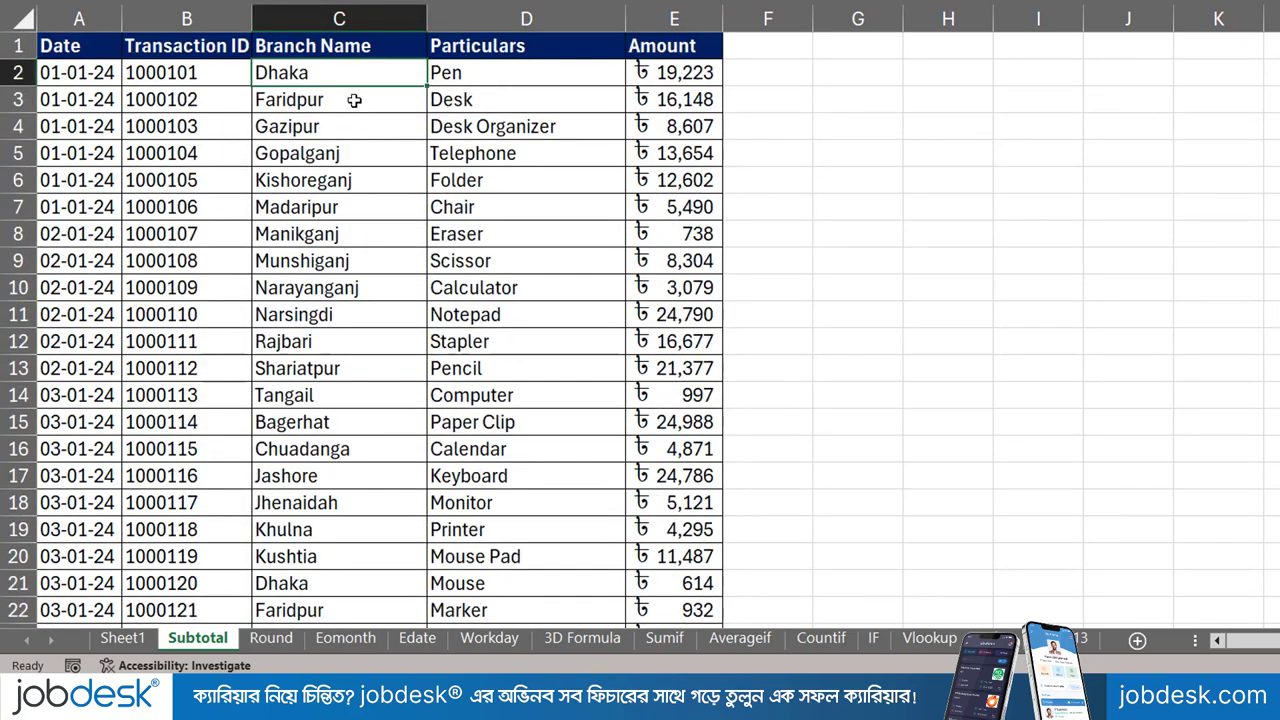
left_click(354, 100)
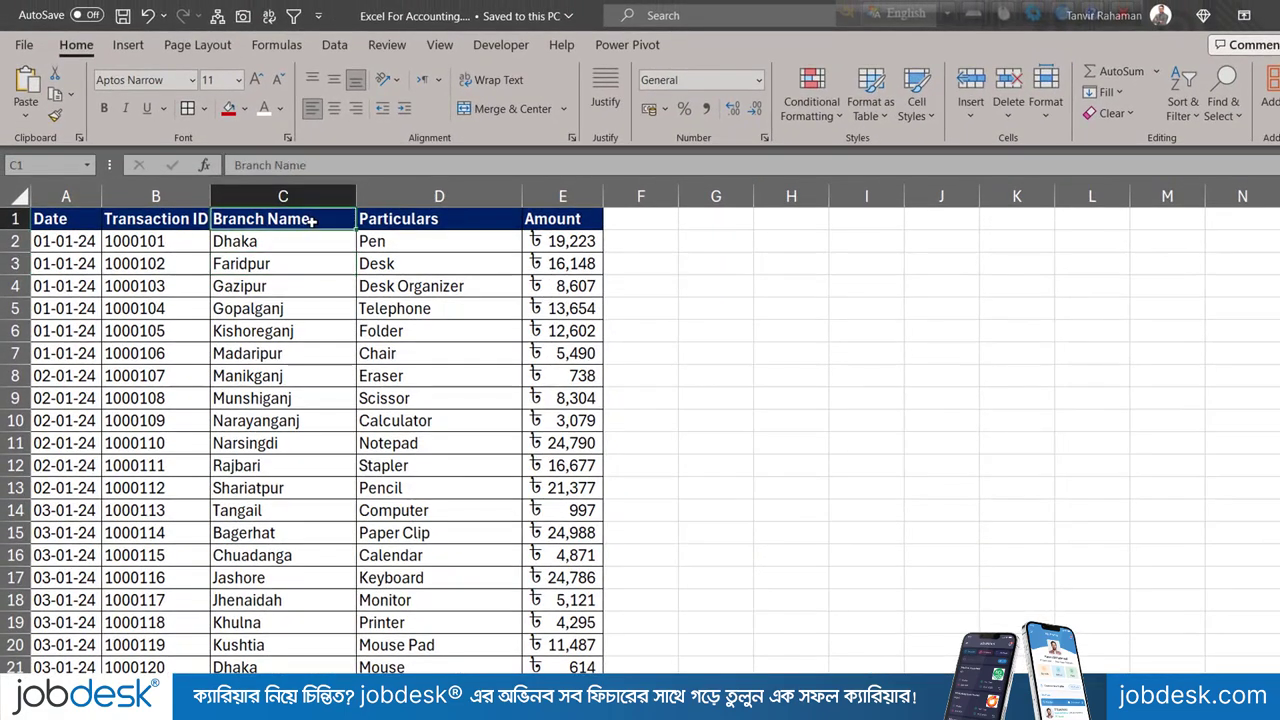
Sort the transaction list by Branch Name from A to Z
left_click(287, 188)
left_click(333, 46)
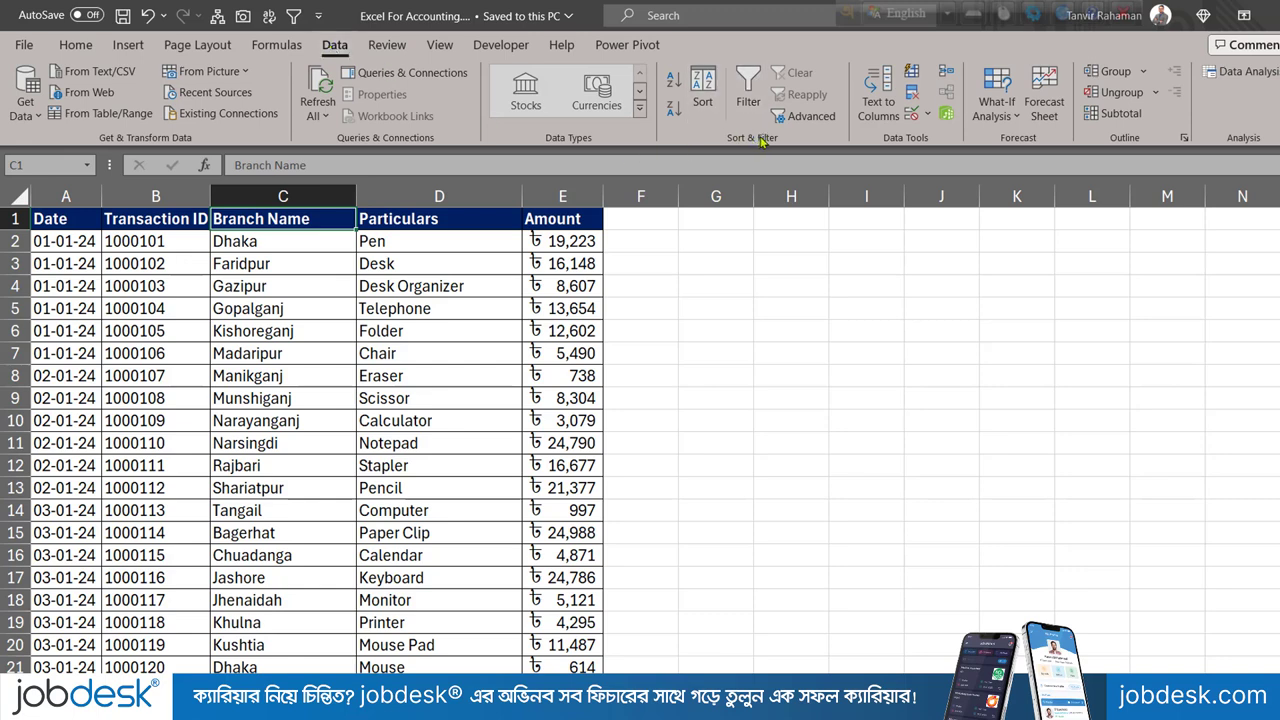
left_click(673, 88)
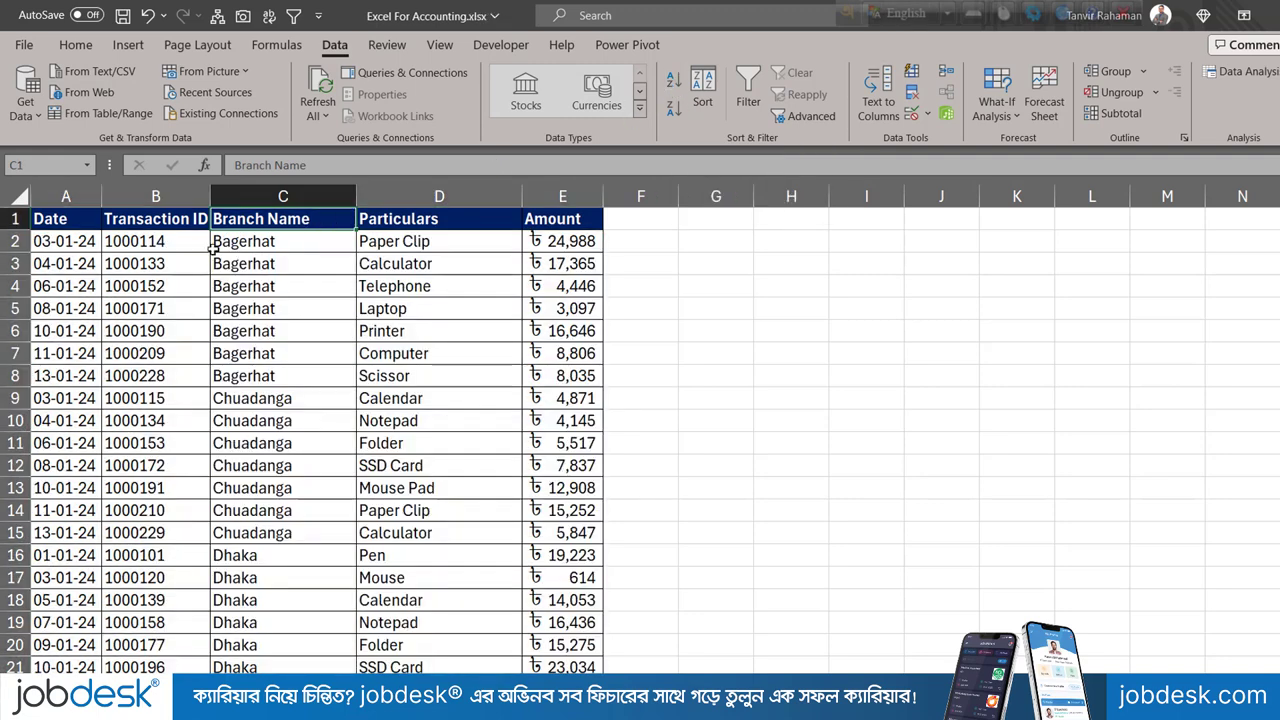
Examine how the rows are grouped by branch, including the Amount values and where each branch's block begins
left_click_drag(302, 245, 306, 371)
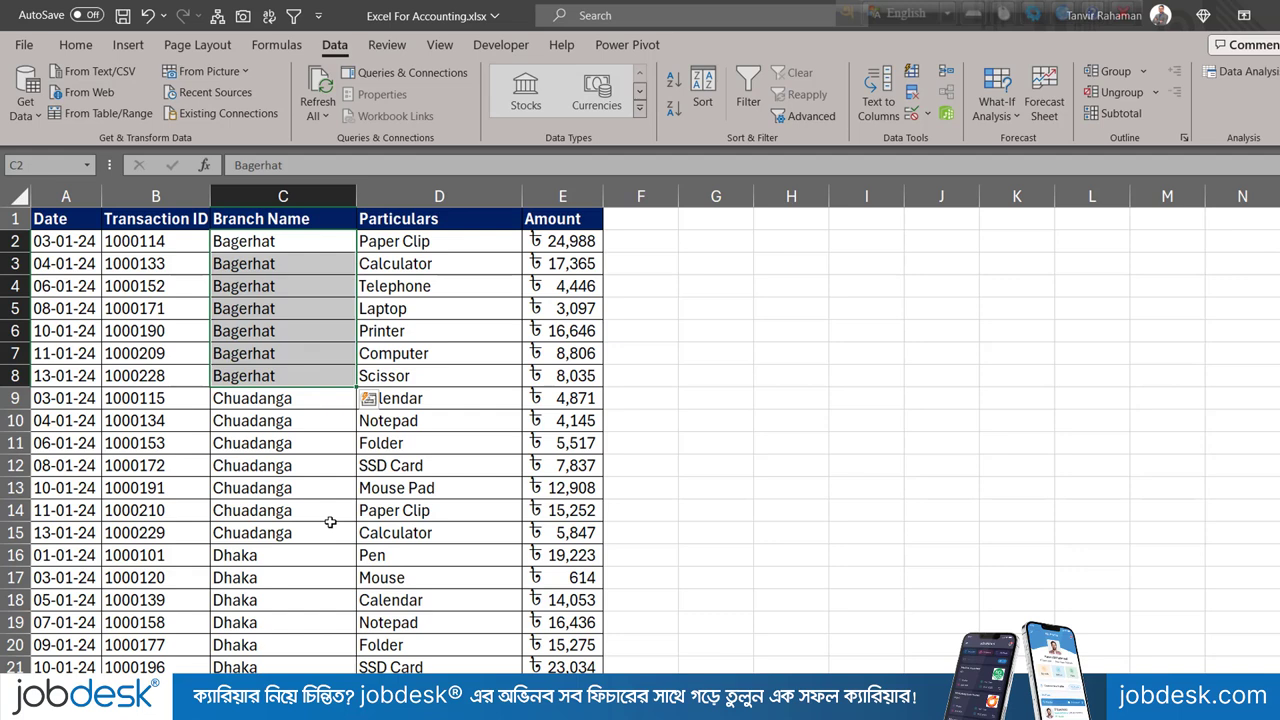
left_click_drag(280, 398, 276, 518)
scroll(275, 520, "down", 2)
left_click_drag(277, 462, 284, 516)
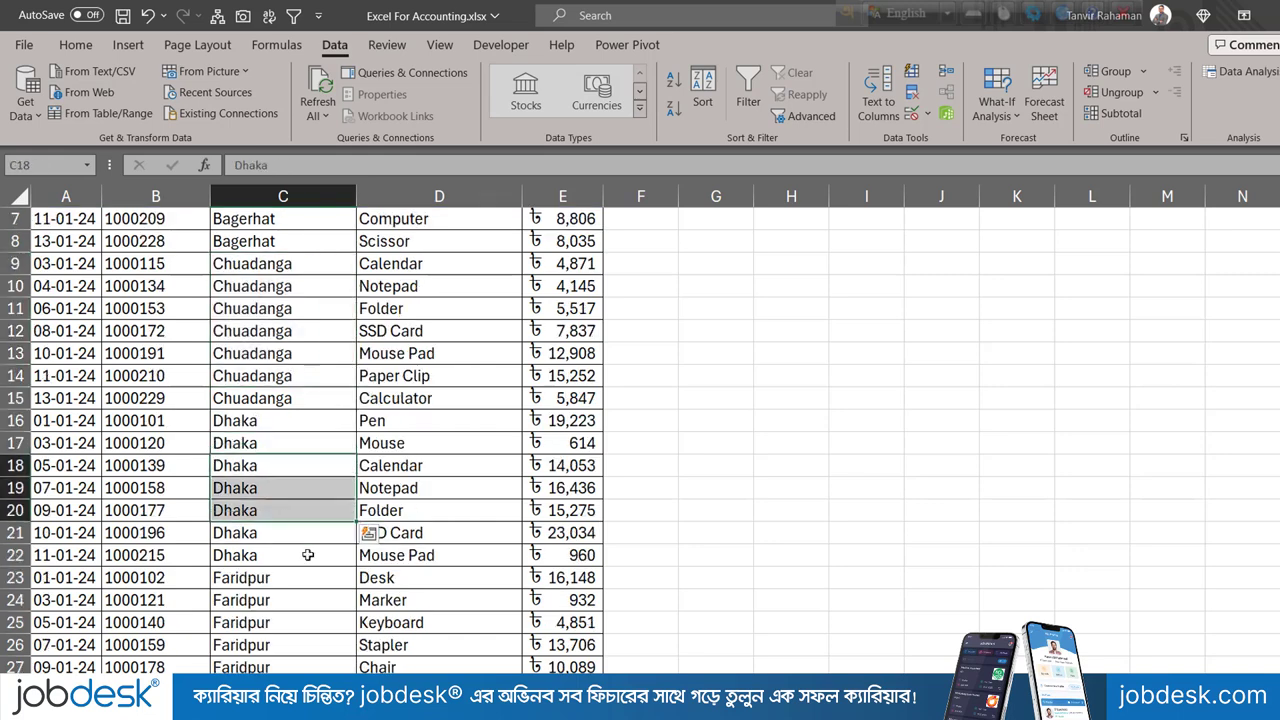
scroll(311, 557, "up", 2)
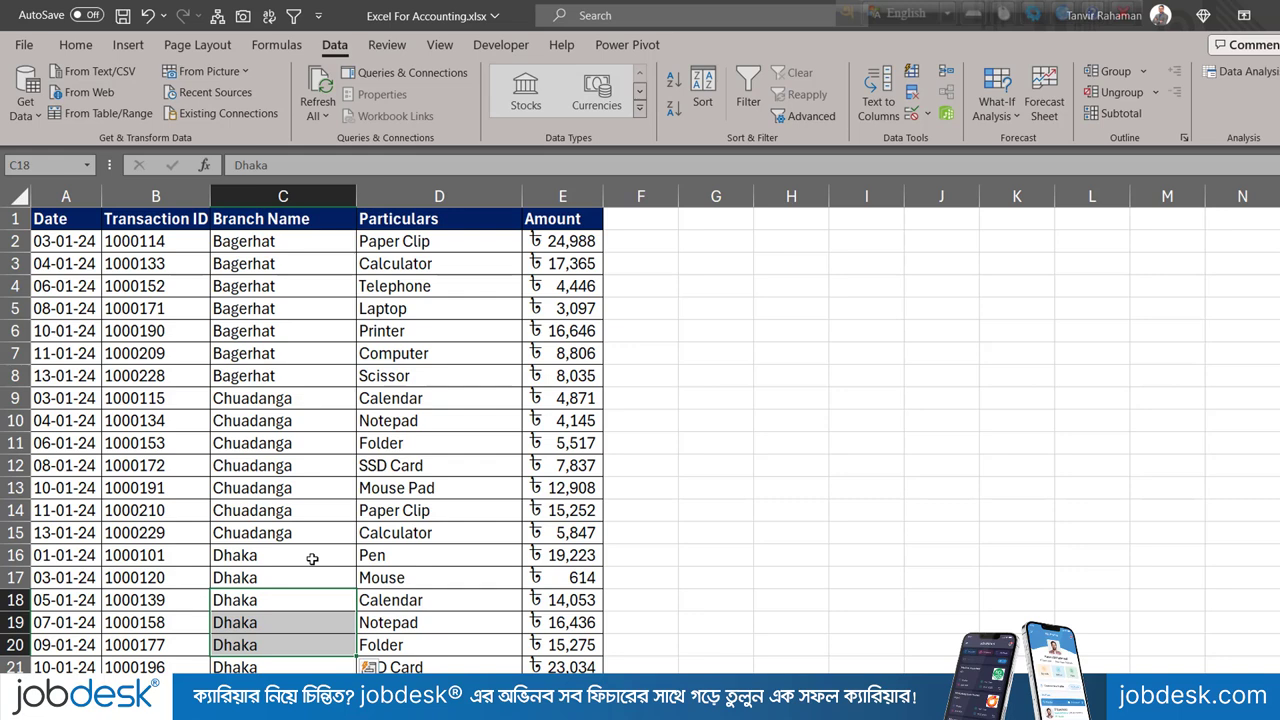
left_click_drag(301, 250, 315, 374)
left_click_drag(563, 241, 563, 376)
left_click(15, 555)
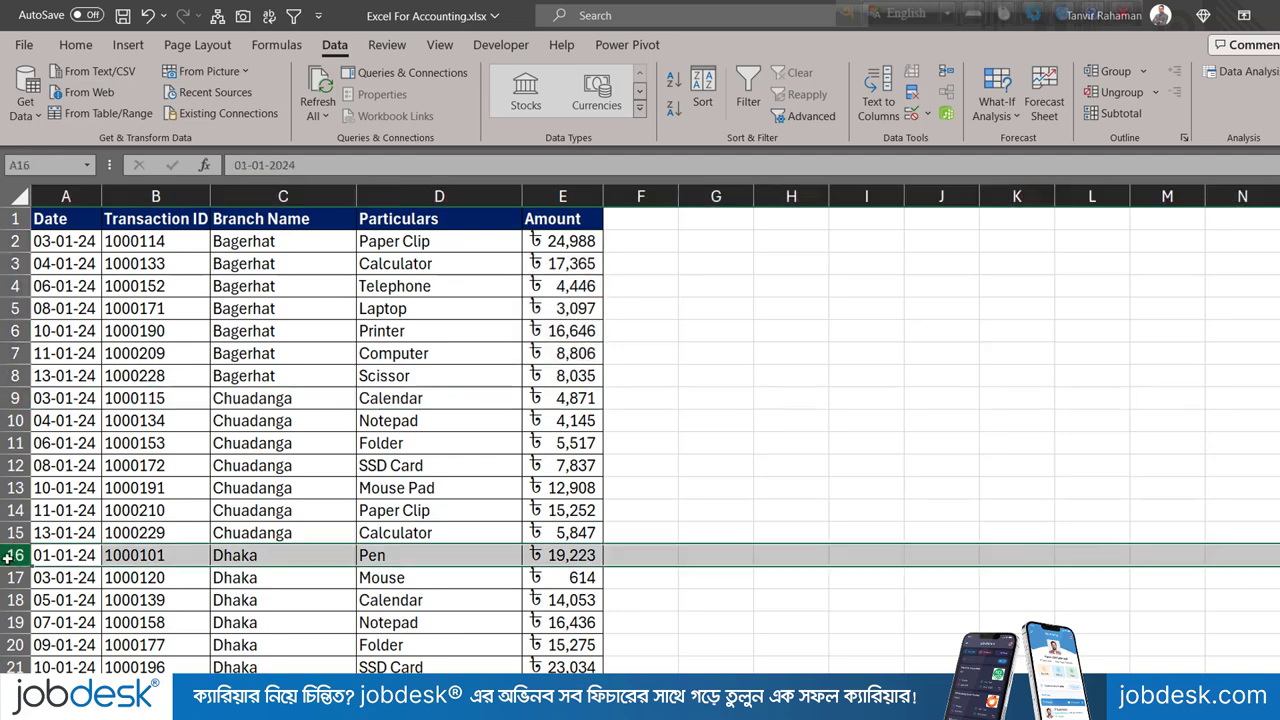
scroll(150, 612, "down", 1)
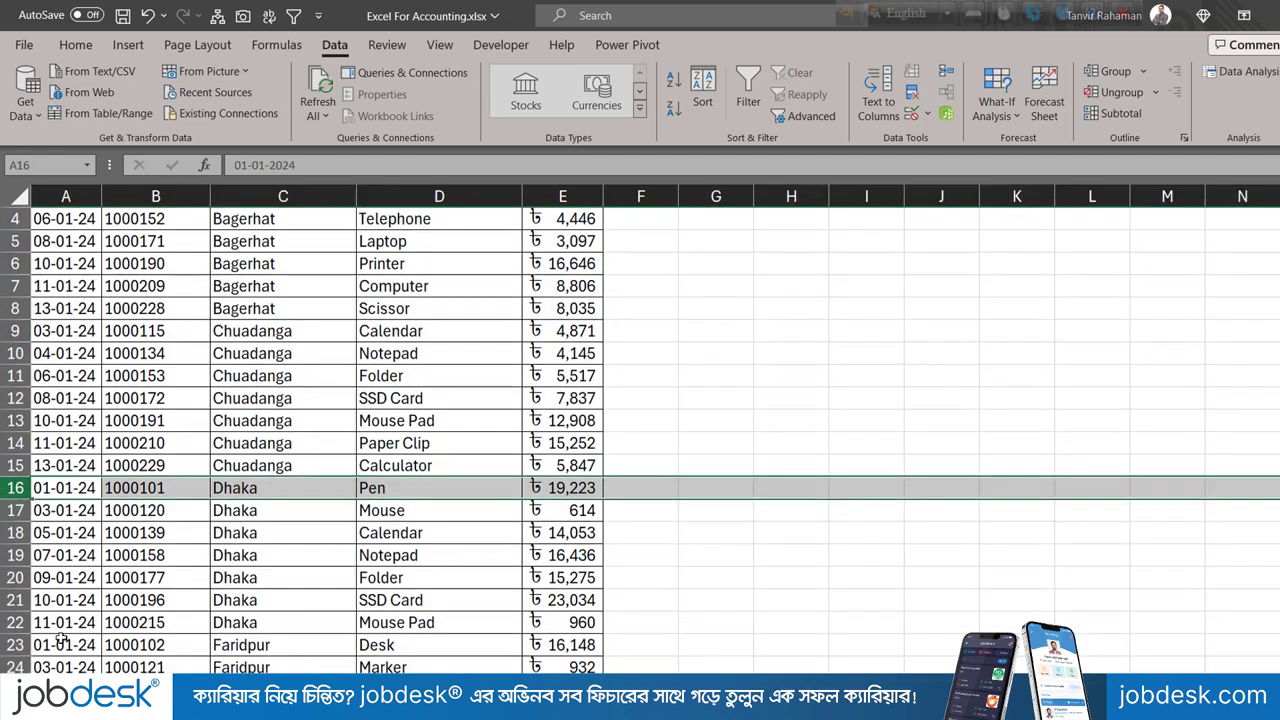
left_click(16, 645)
scroll(195, 566, "up", 1)
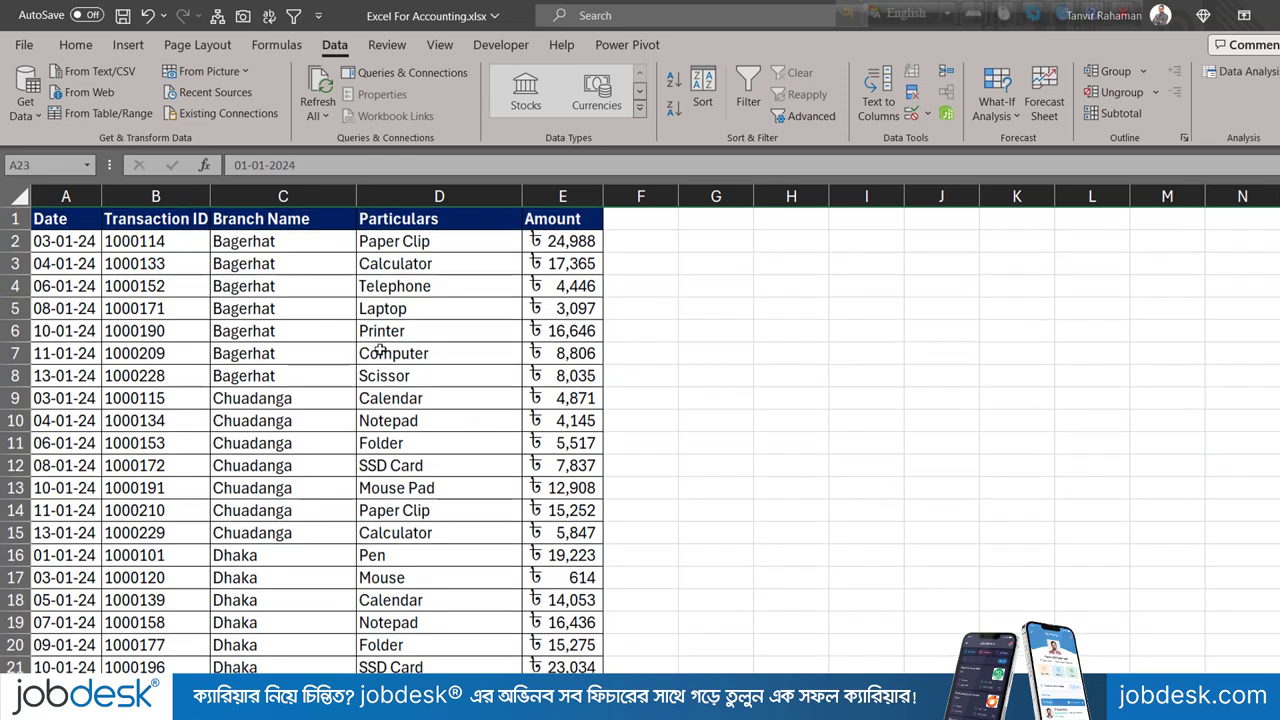
Add subtotals to the list at each change in Branch Name, using the Sum function on the Amount column
left_click(350, 264)
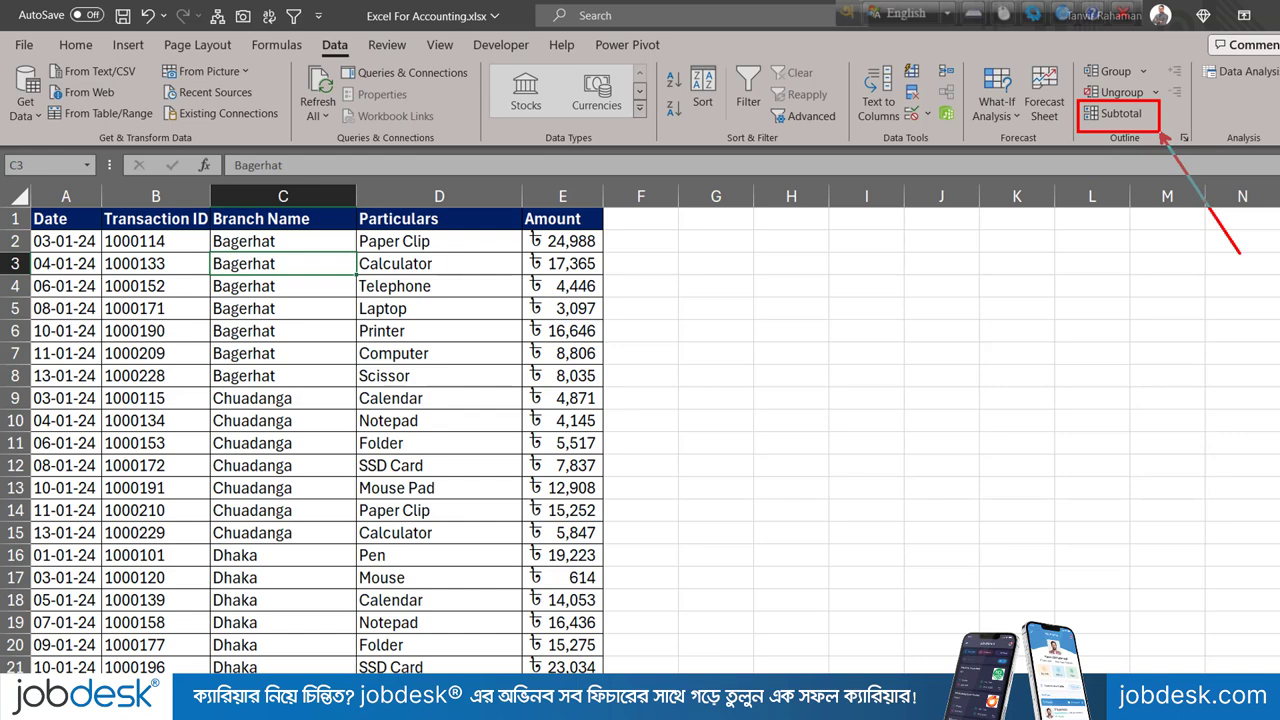
left_click(1118, 113)
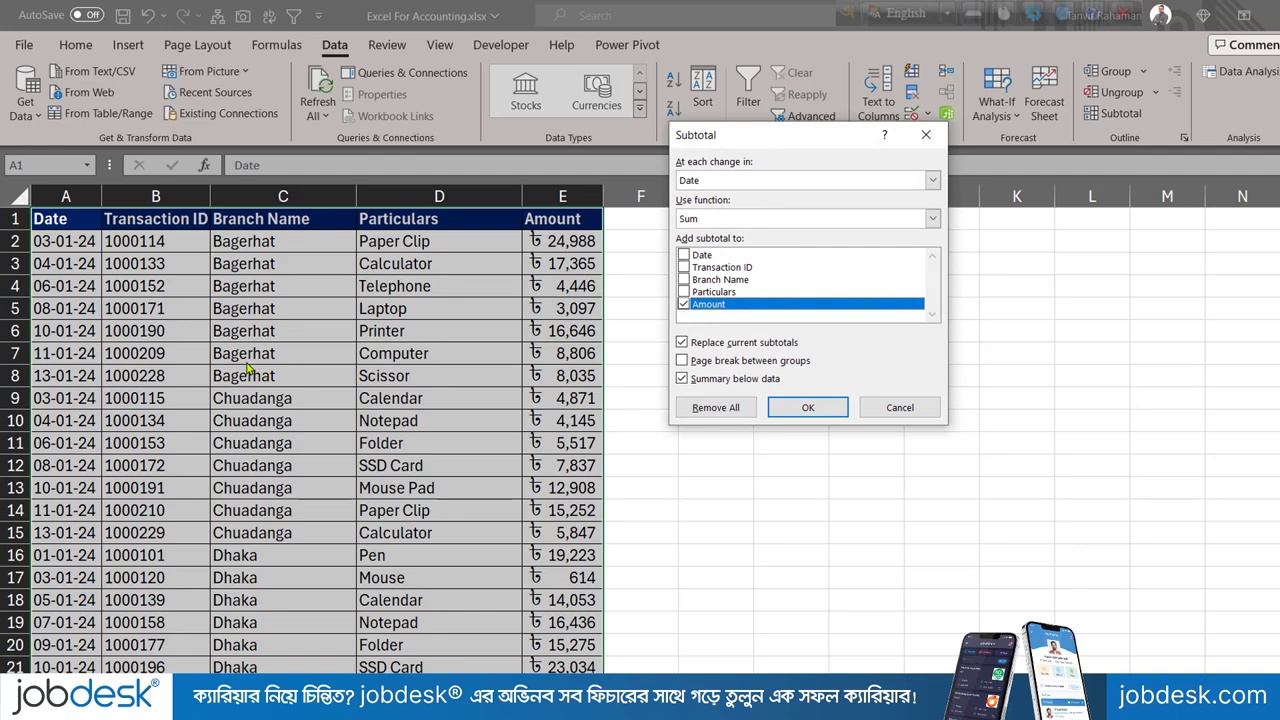
left_click_drag(800, 140, 747, 231)
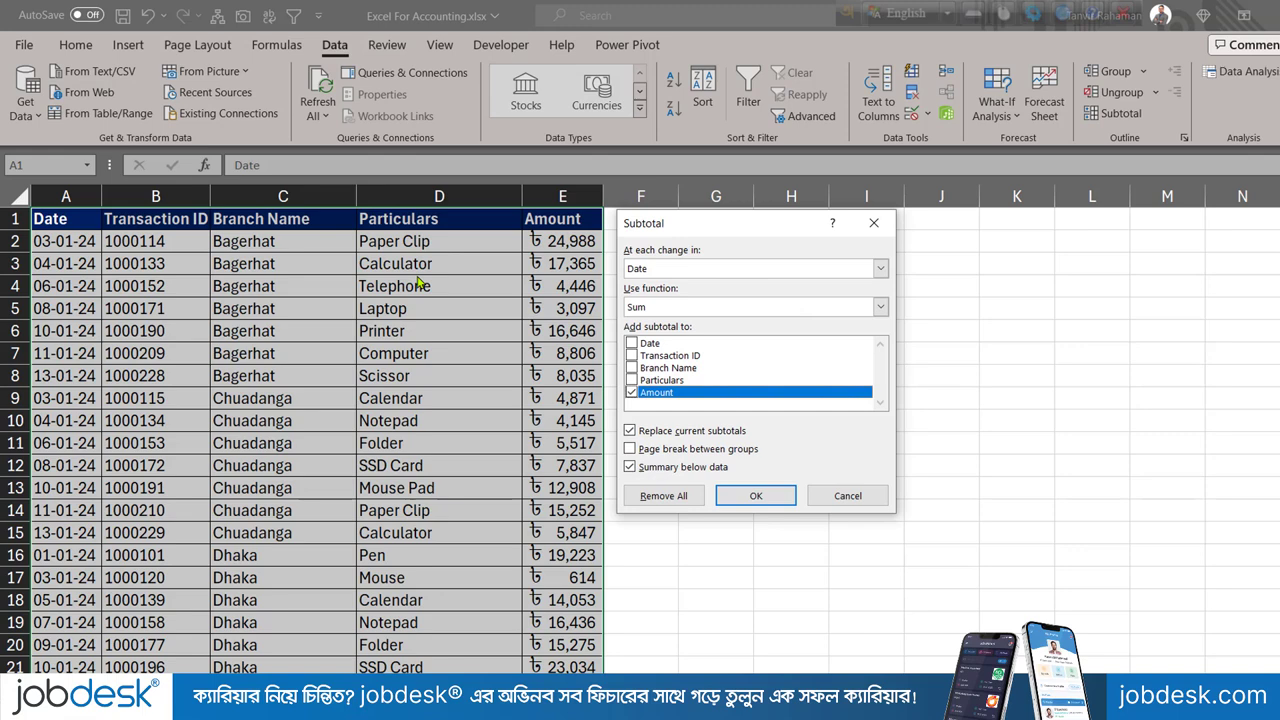
left_click(669, 270)
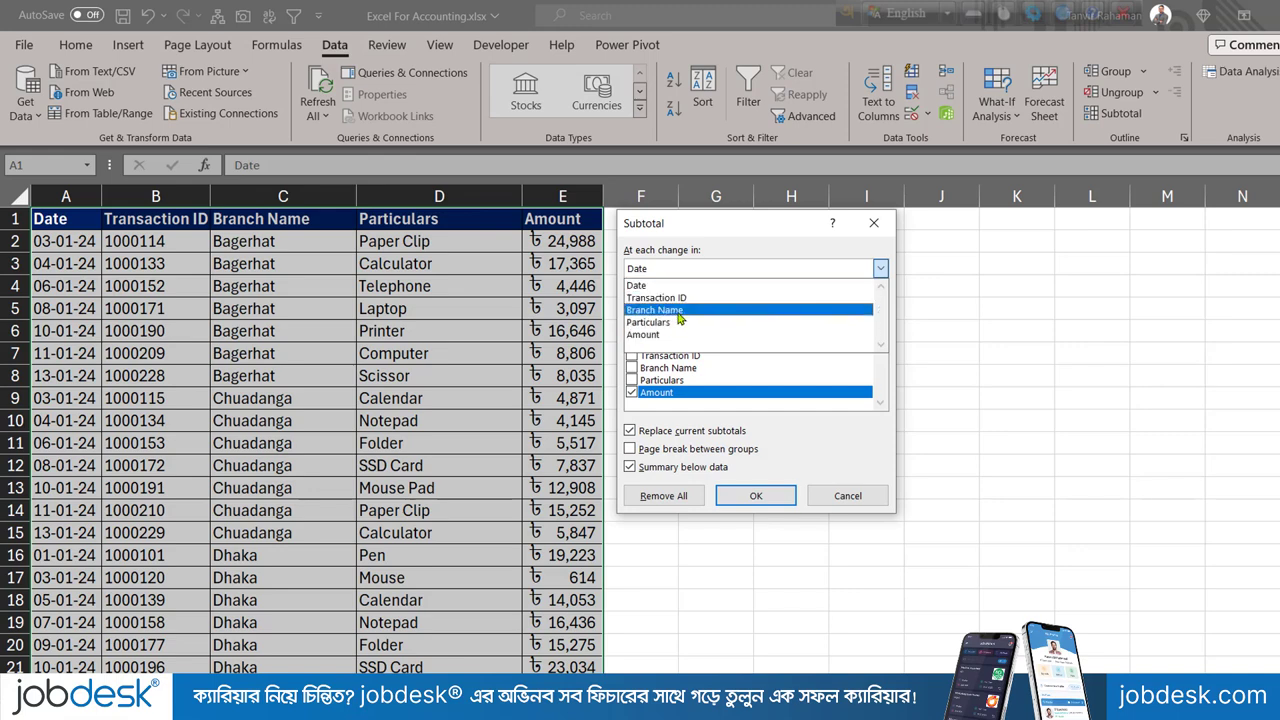
left_click(678, 311)
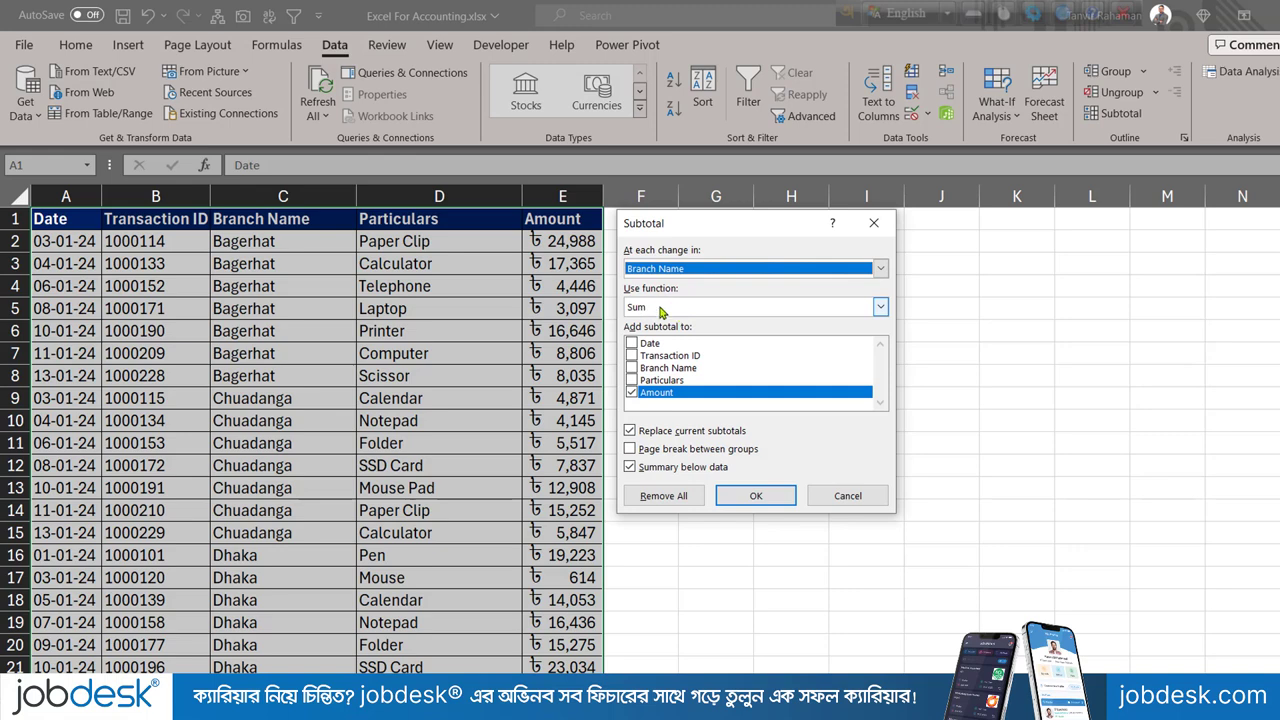
left_click(695, 312)
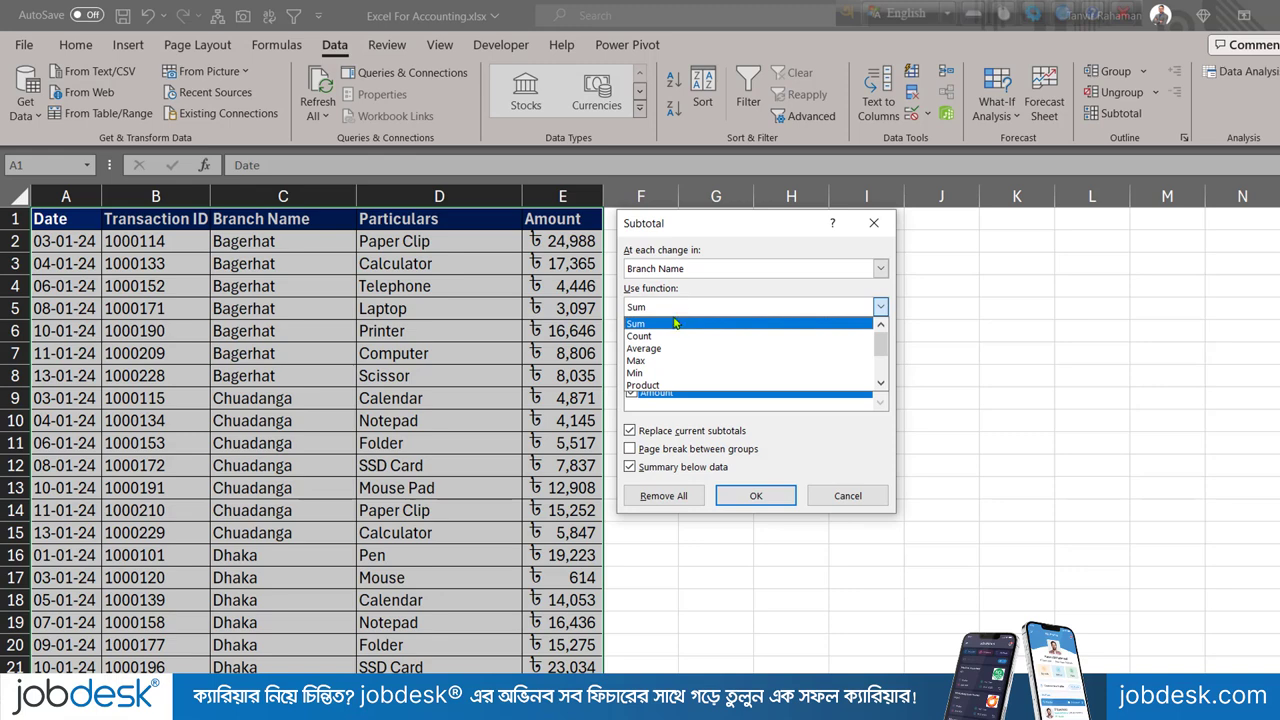
left_click(665, 324)
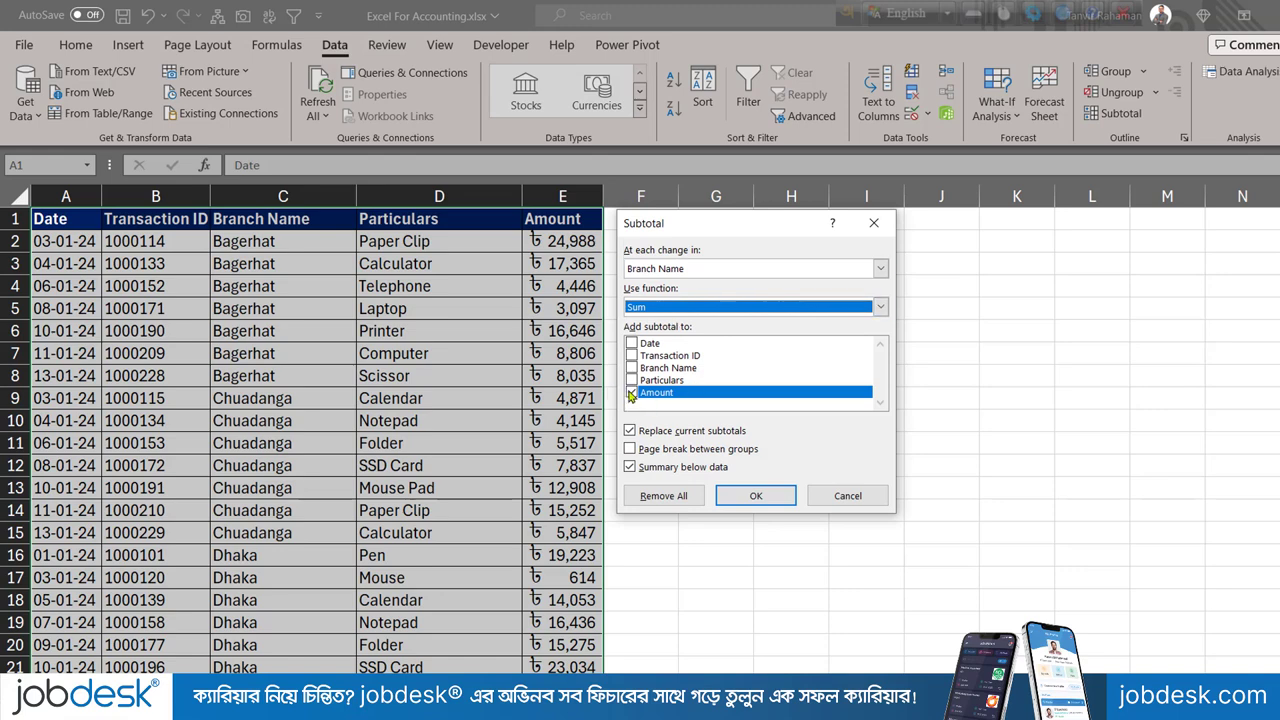
left_click(759, 498)
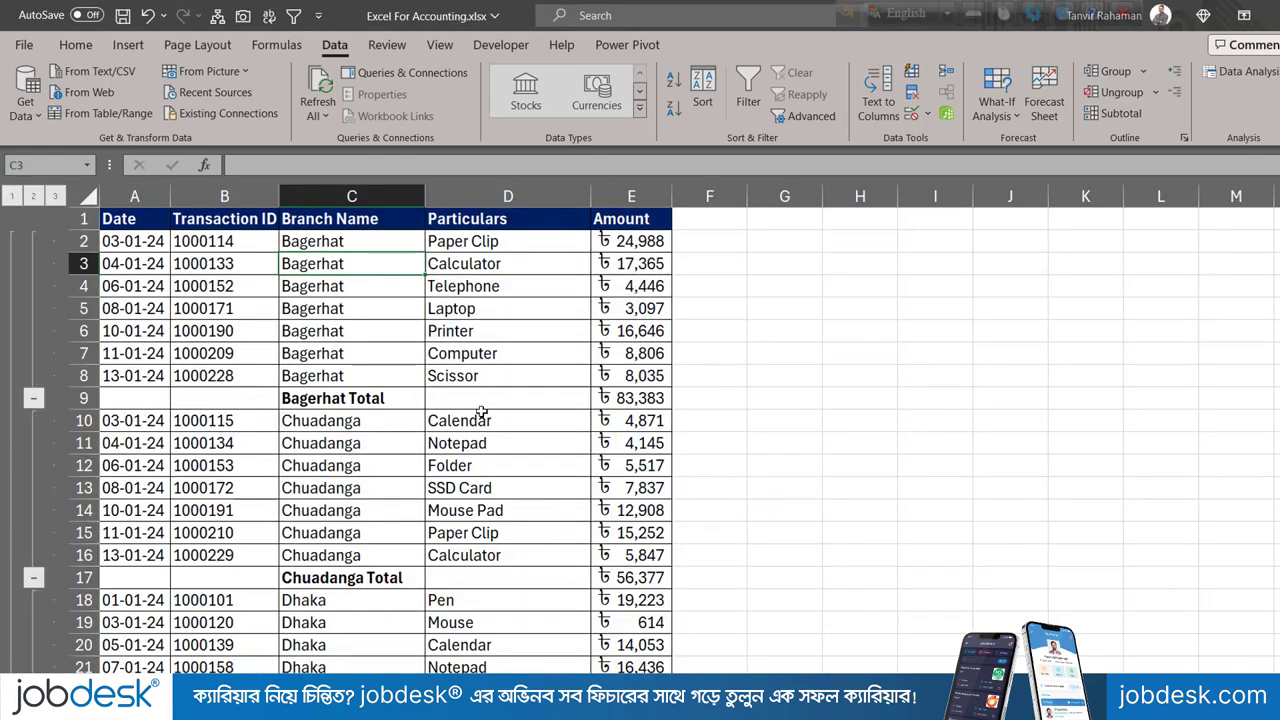
Clear the outline grouping from the list while keeping the branch total rows
scroll(573, 584, "down", 4)
scroll(472, 505, "down", 3)
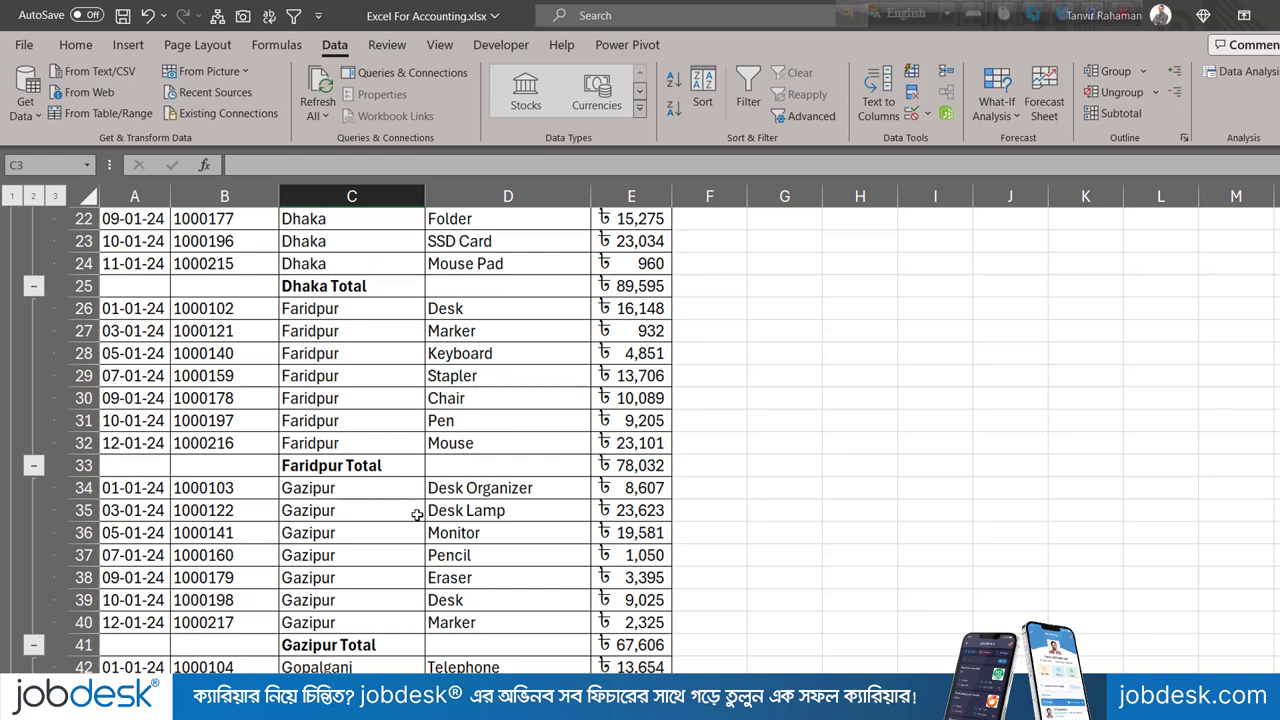
scroll(417, 514, "up", 7)
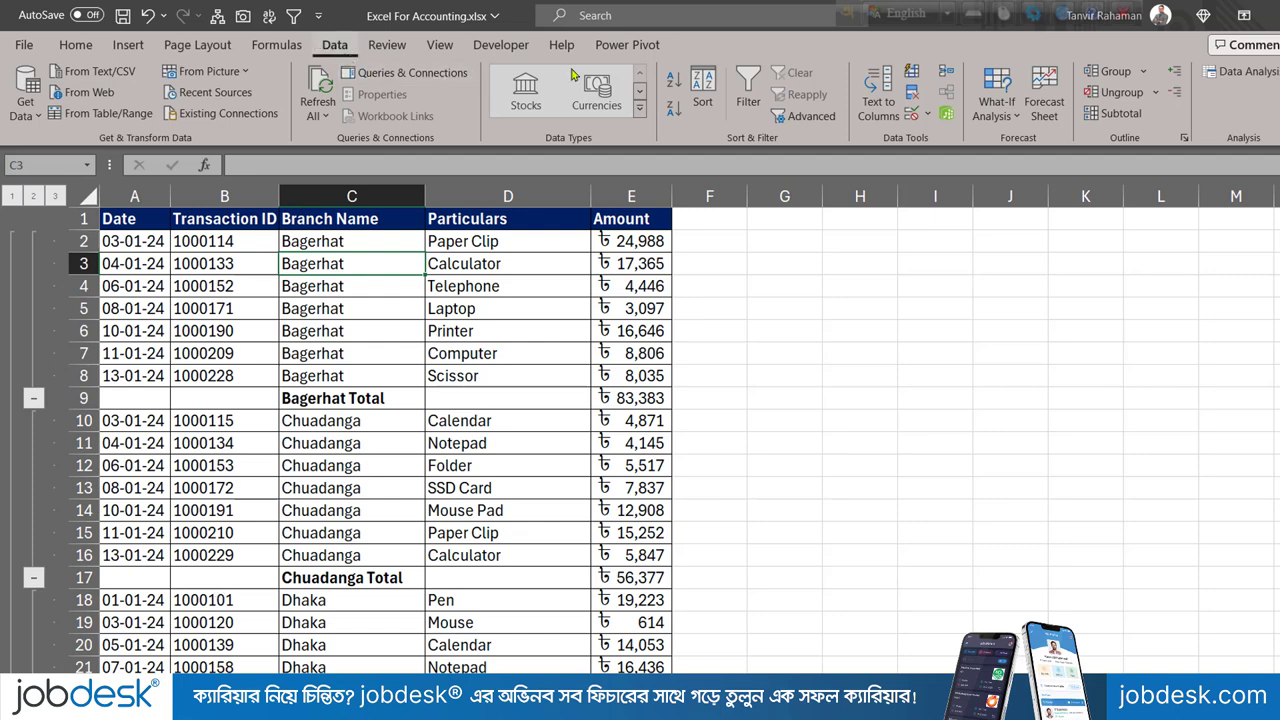
left_click(1155, 92)
left_click(1151, 146)
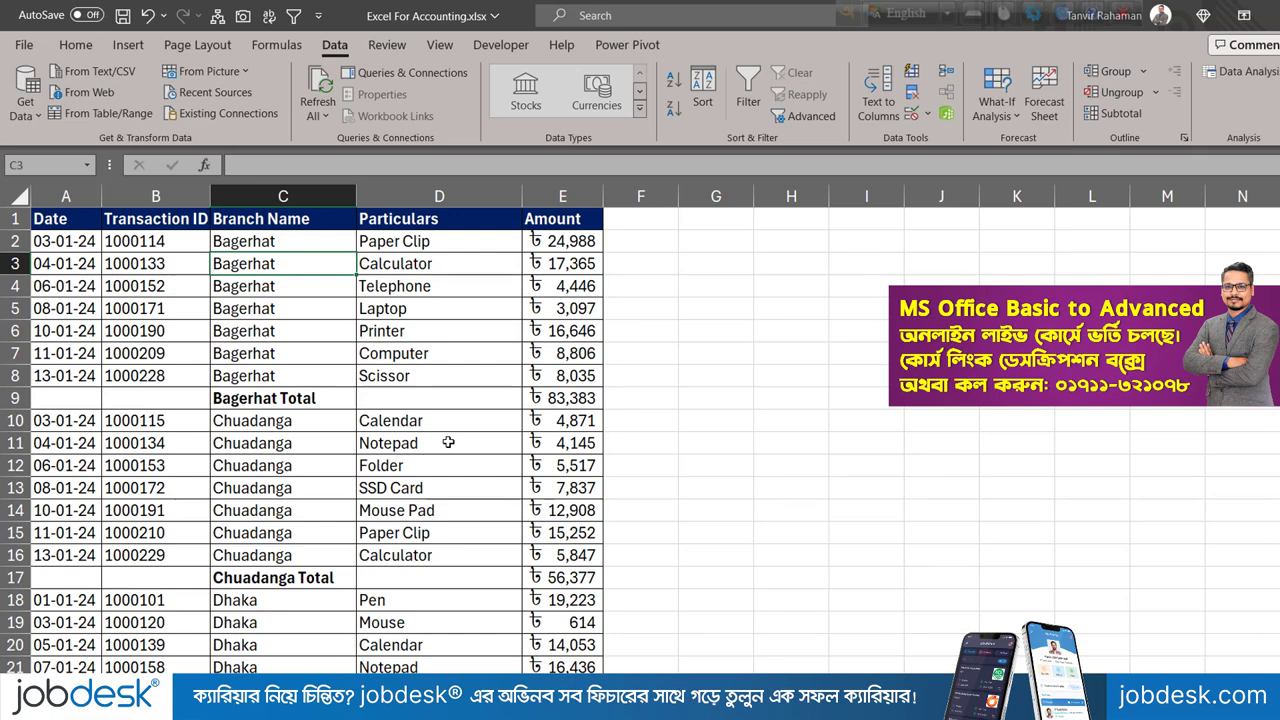
Sort the transaction list by Particulars from Z to A
scroll(448, 444, "down", 3)
scroll(450, 448, "up", 3)
left_click_drag(470, 241, 474, 378)
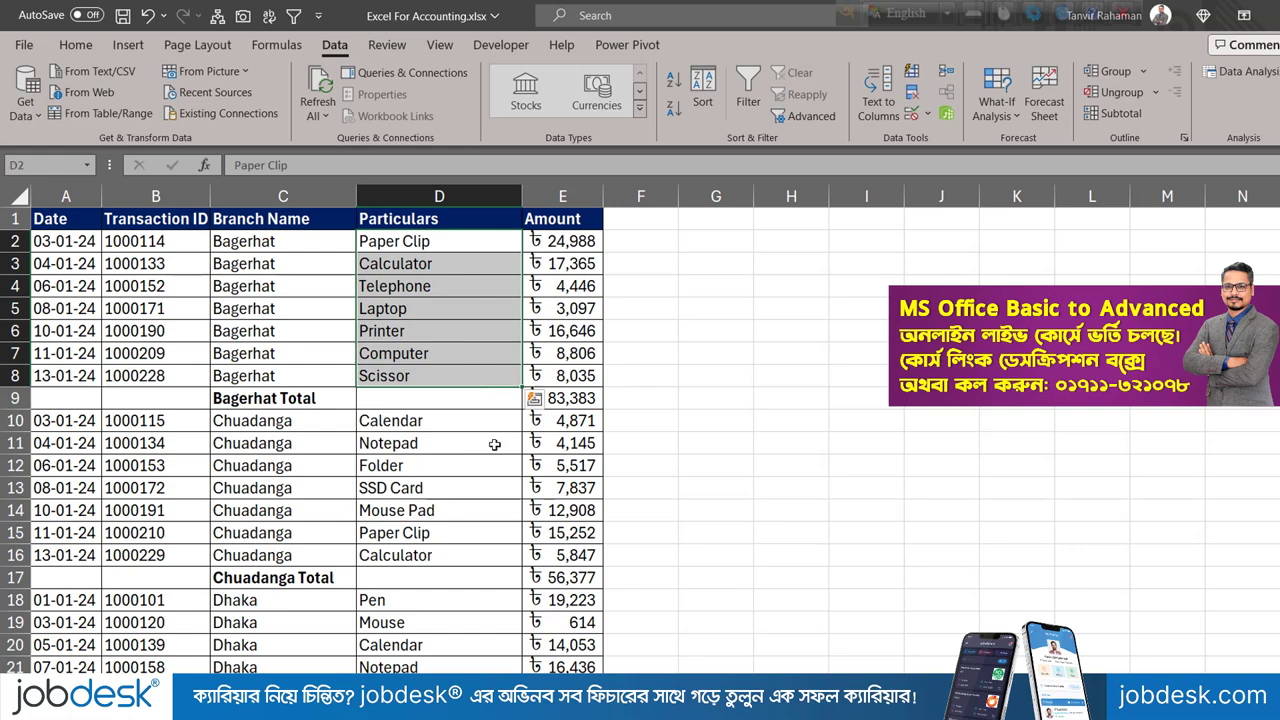
left_click(400, 353)
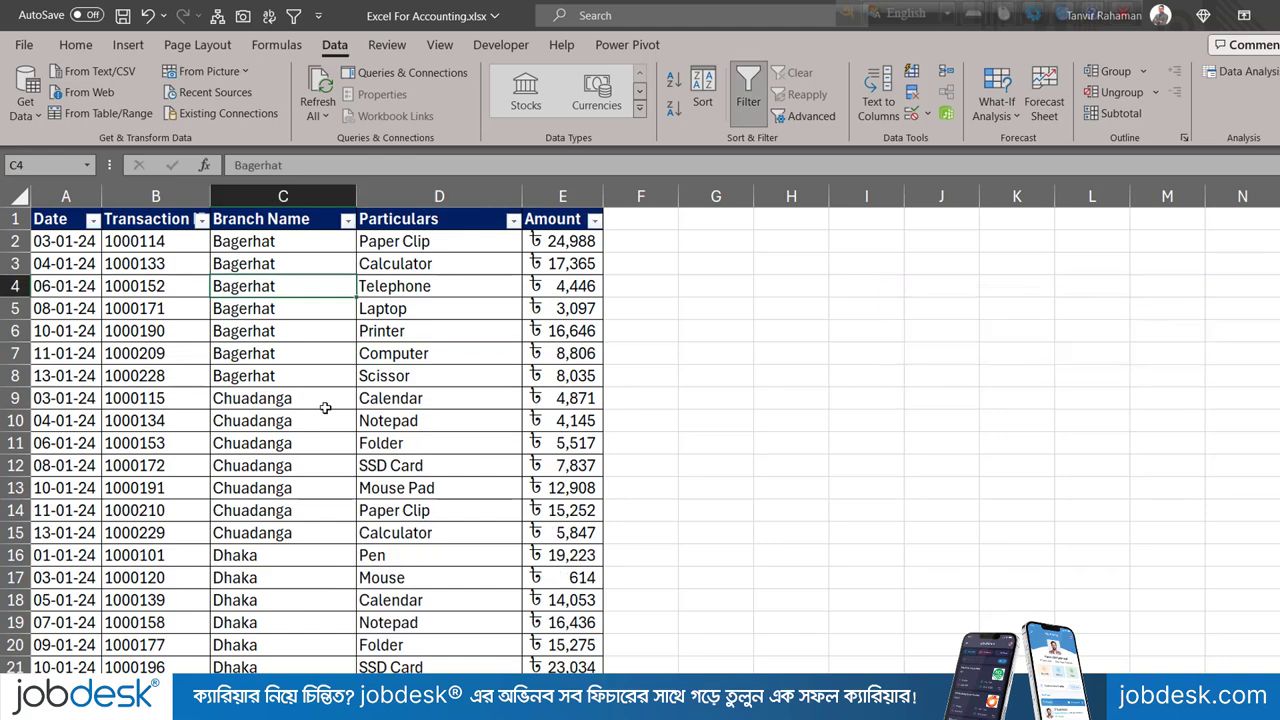
left_click(428, 220)
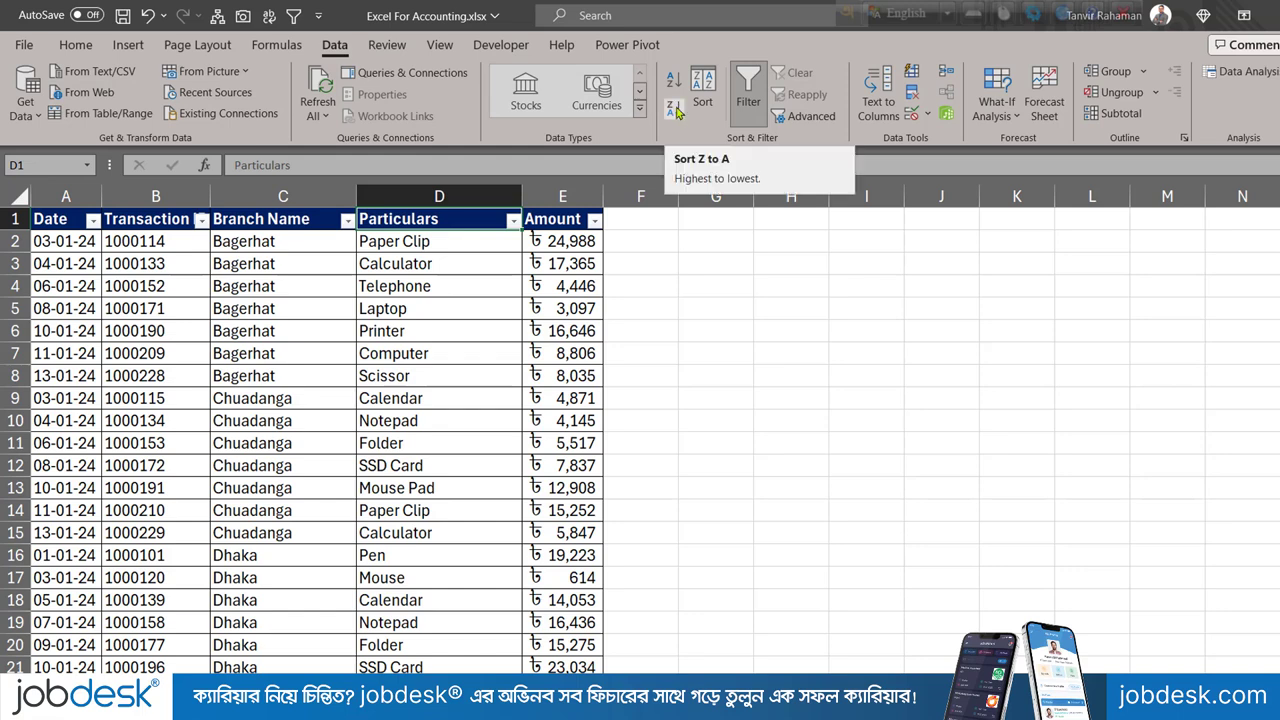
left_click(676, 112)
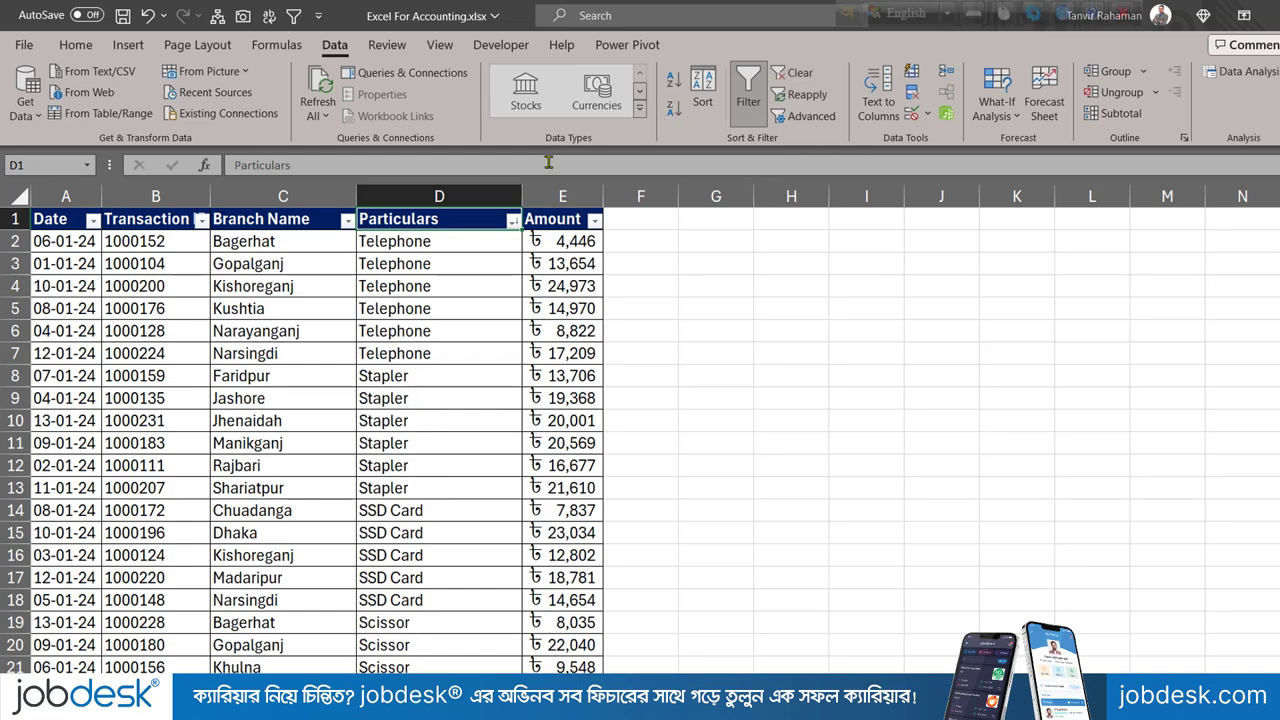
Add subtotals to the list at each change in Particulars, using the Sum function on the Amount column
left_click_drag(449, 246, 426, 468)
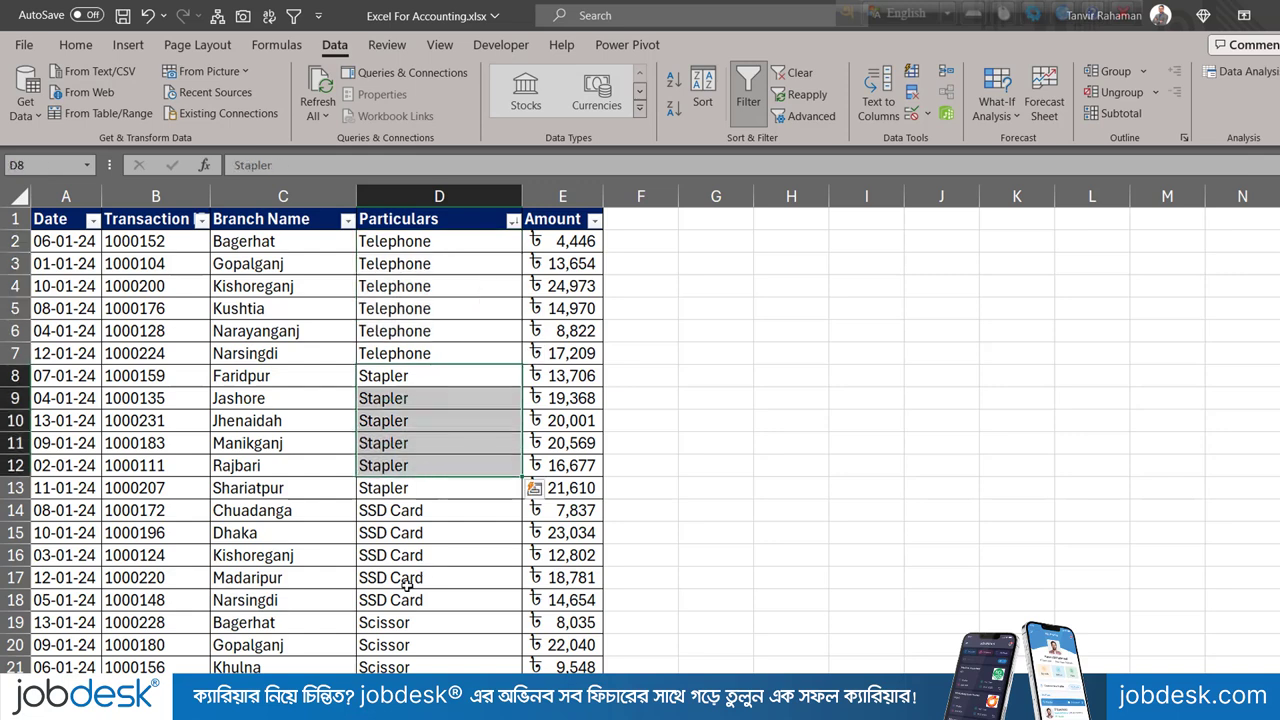
left_click(460, 222)
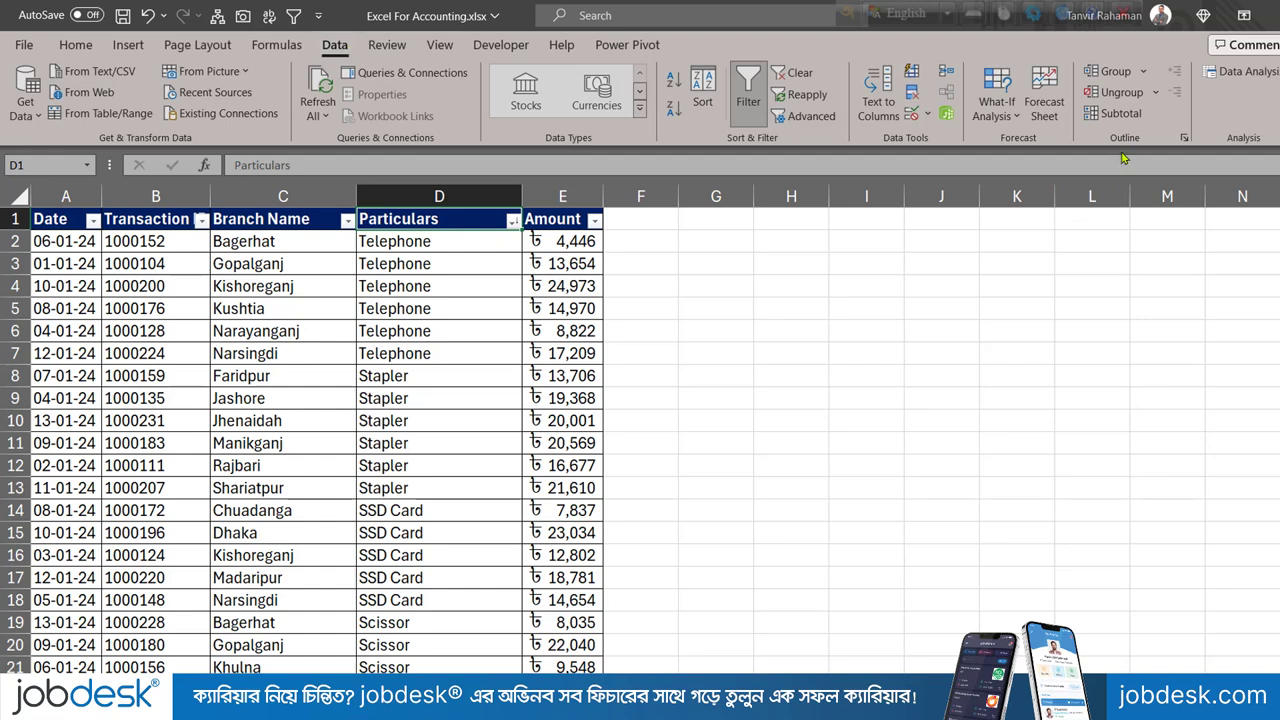
left_click(1118, 113)
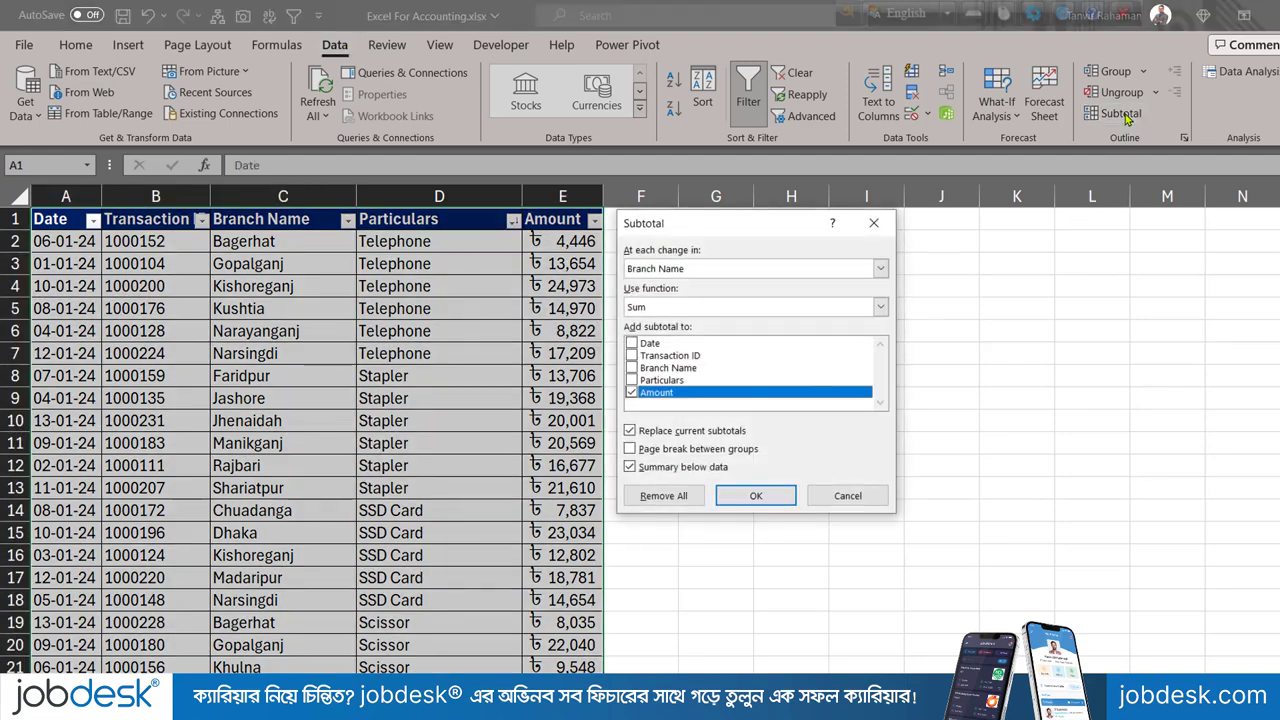
left_click(713, 270)
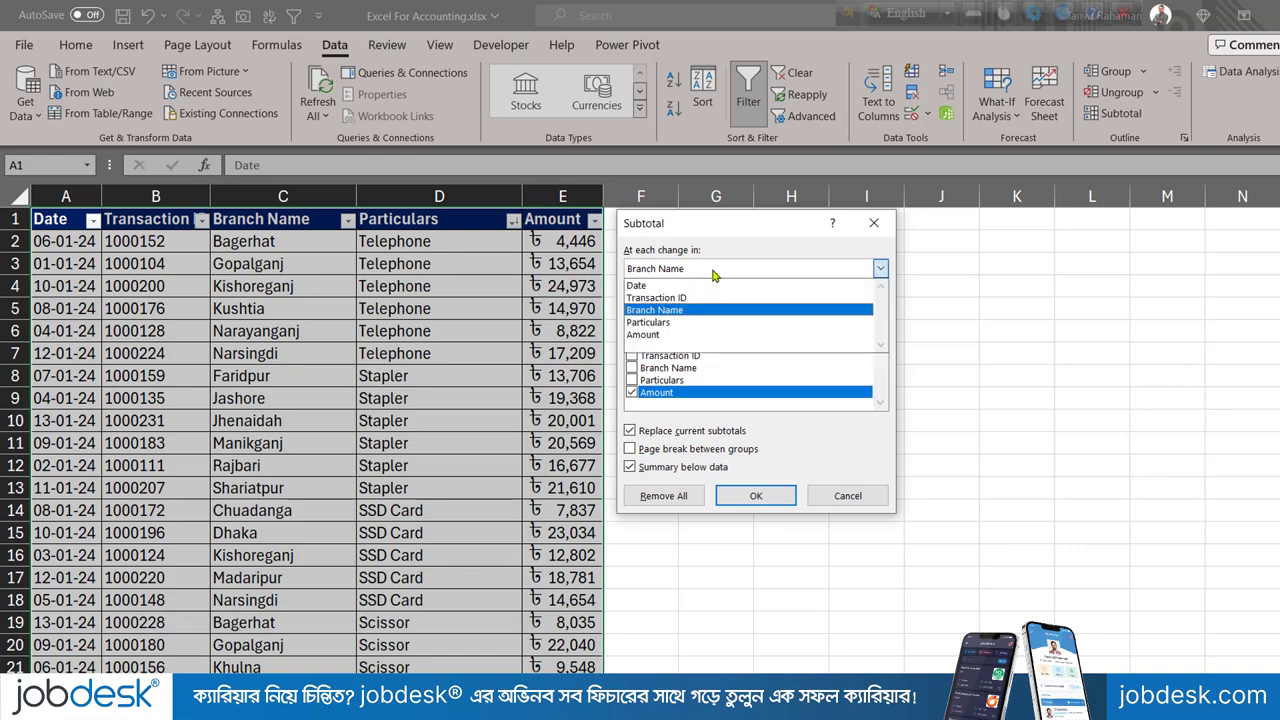
left_click(669, 323)
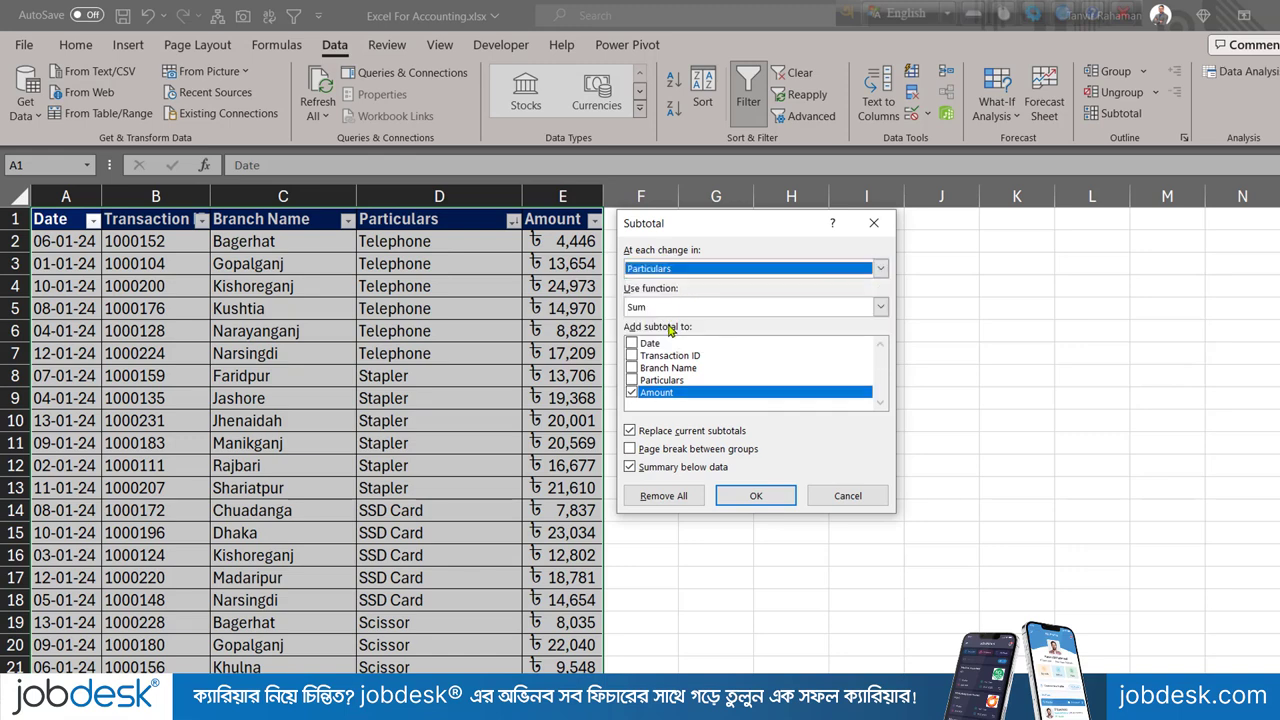
left_click(700, 309)
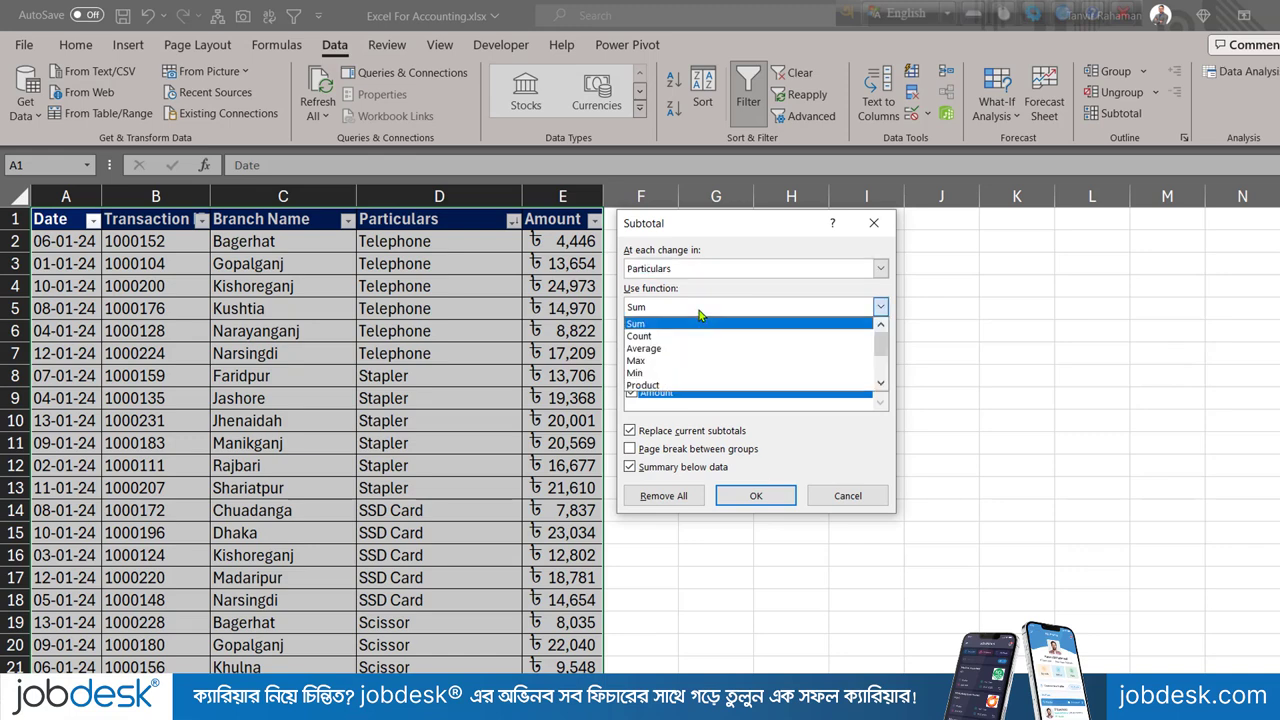
left_click(678, 326)
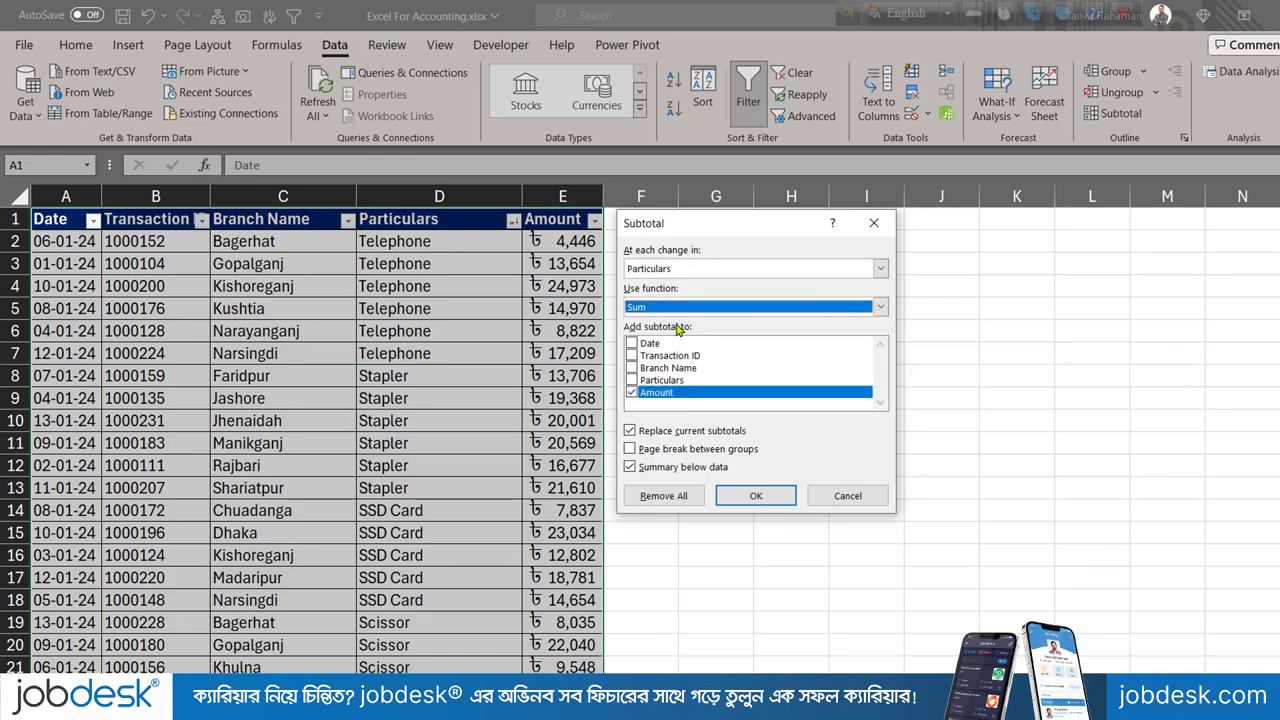
left_click(634, 394)
left_click(634, 394)
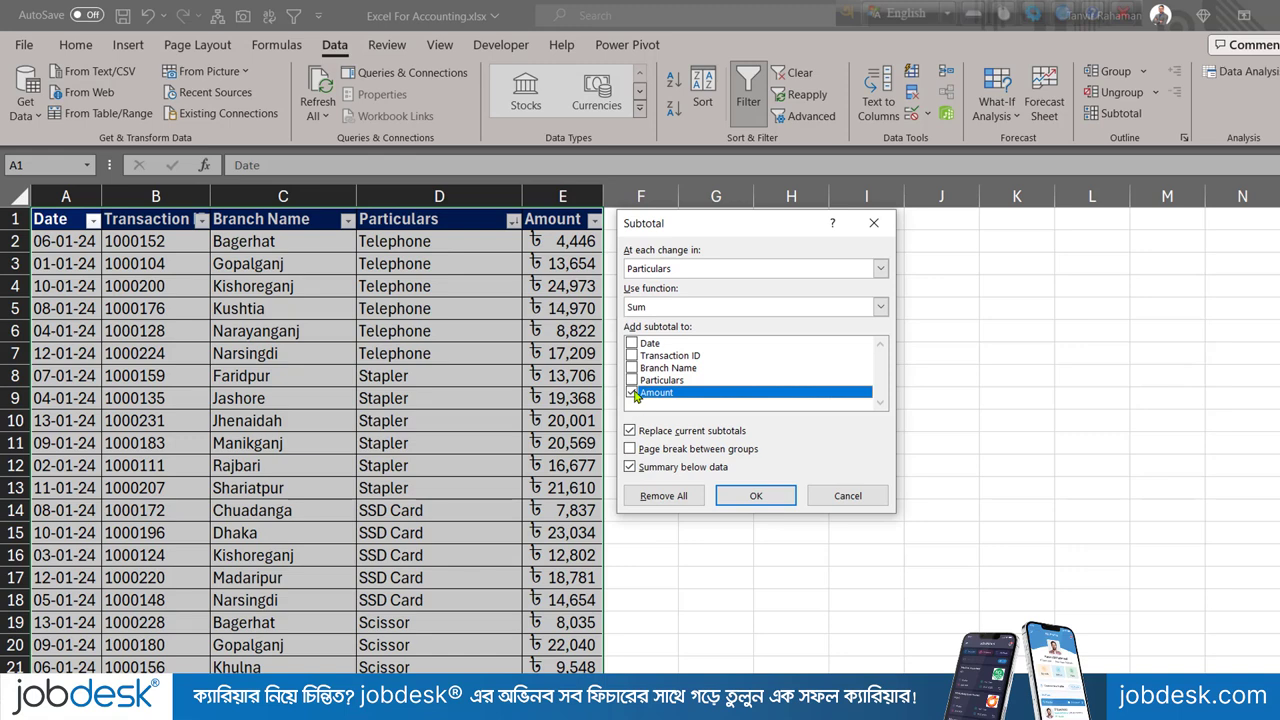
left_click(757, 496)
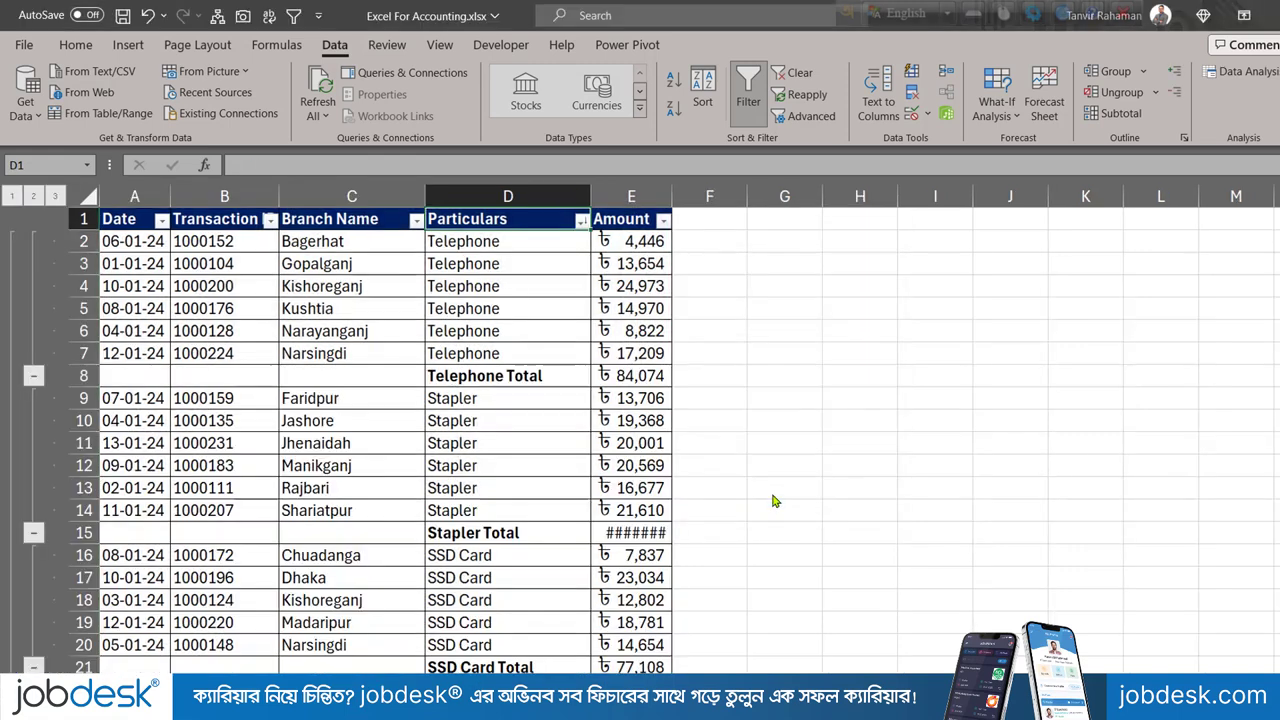
Widen the Amount column so its totals fit, and review the total rows for Telephone, Stapler, SSD Card and the items below
left_click(640, 488)
left_click_drag(672, 197, 716, 203)
left_click(565, 378)
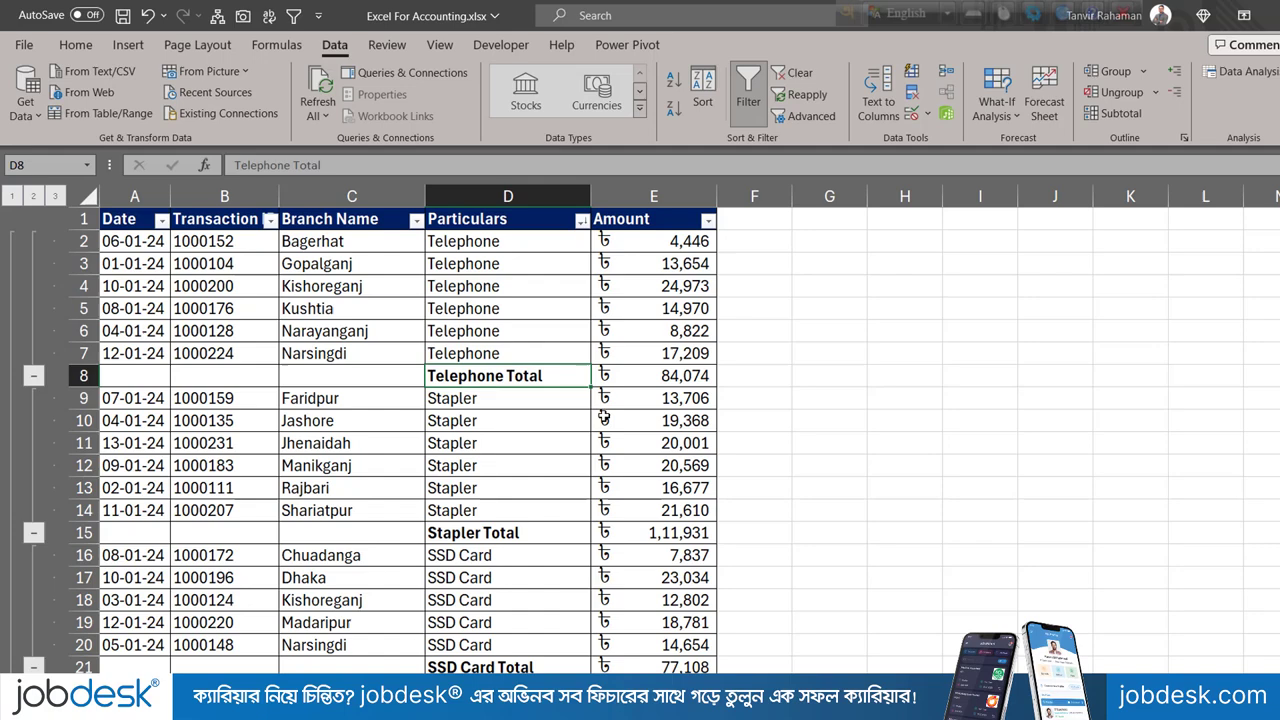
left_click(552, 535)
left_click(540, 666)
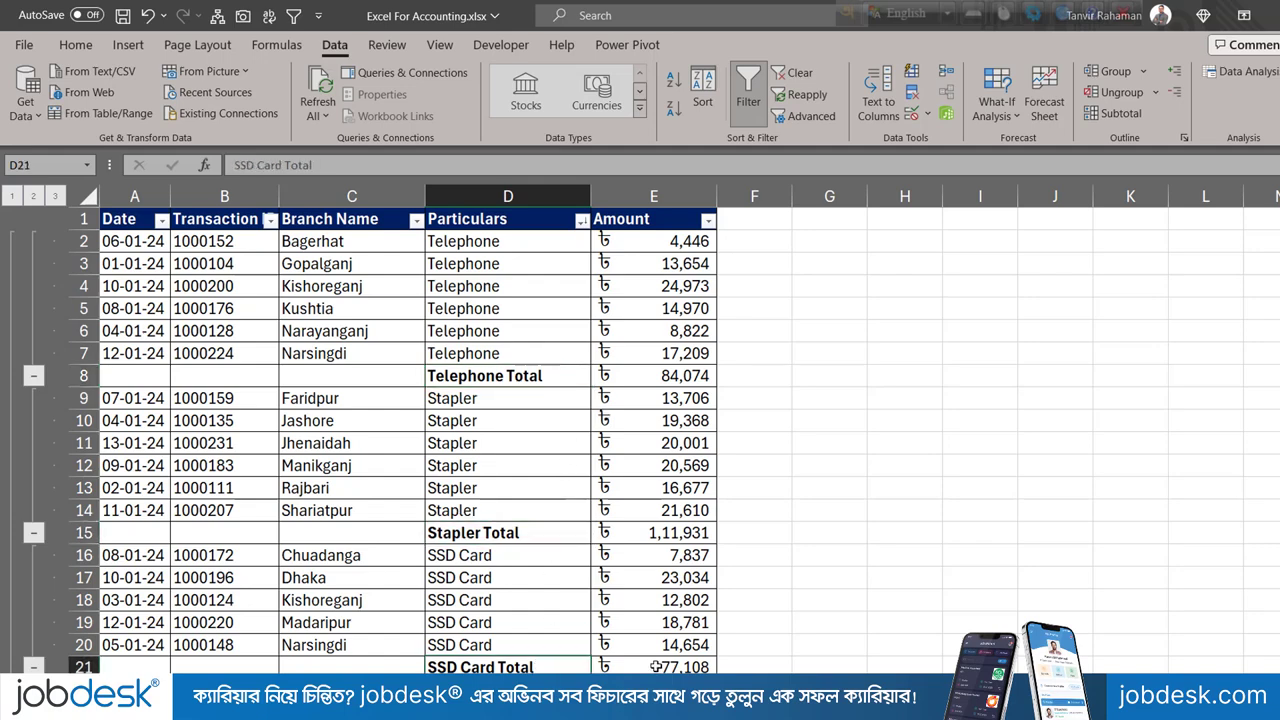
scroll(657, 666, "down", 7)
scroll(657, 666, "up", 7)
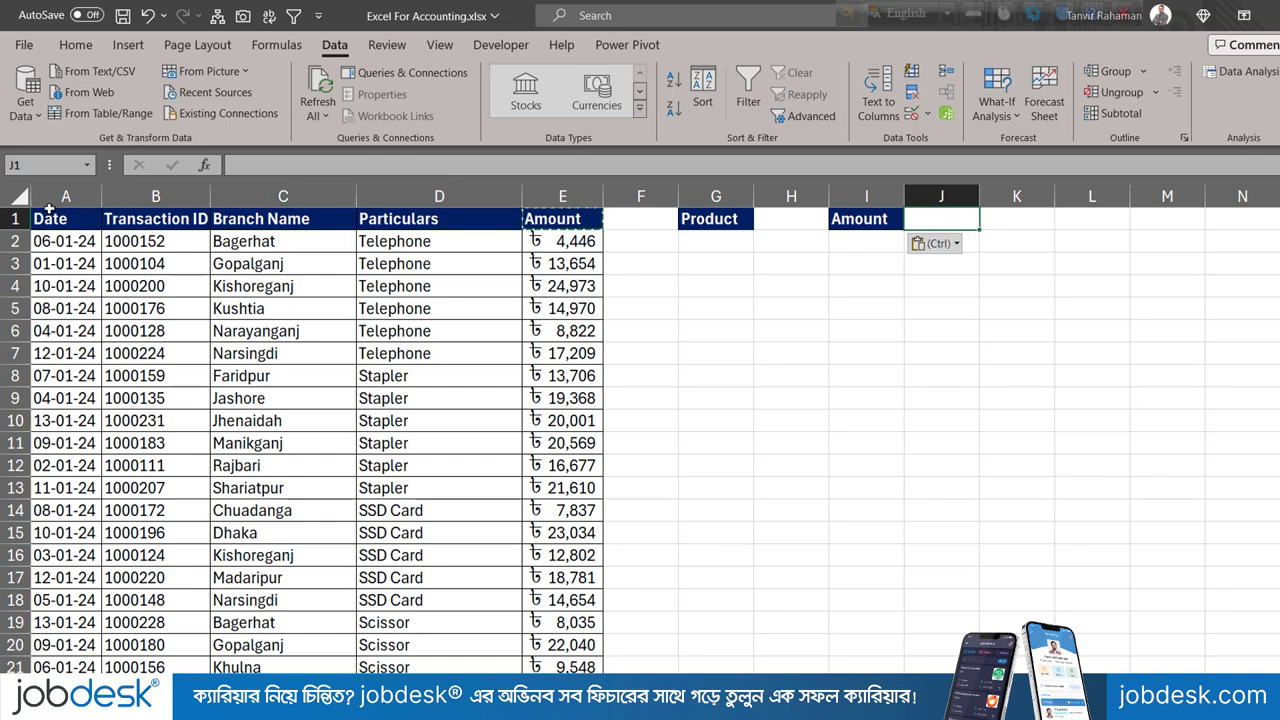
Turn on filtering for the list's header row, from Date to Amount
left_click_drag(52, 218, 534, 222)
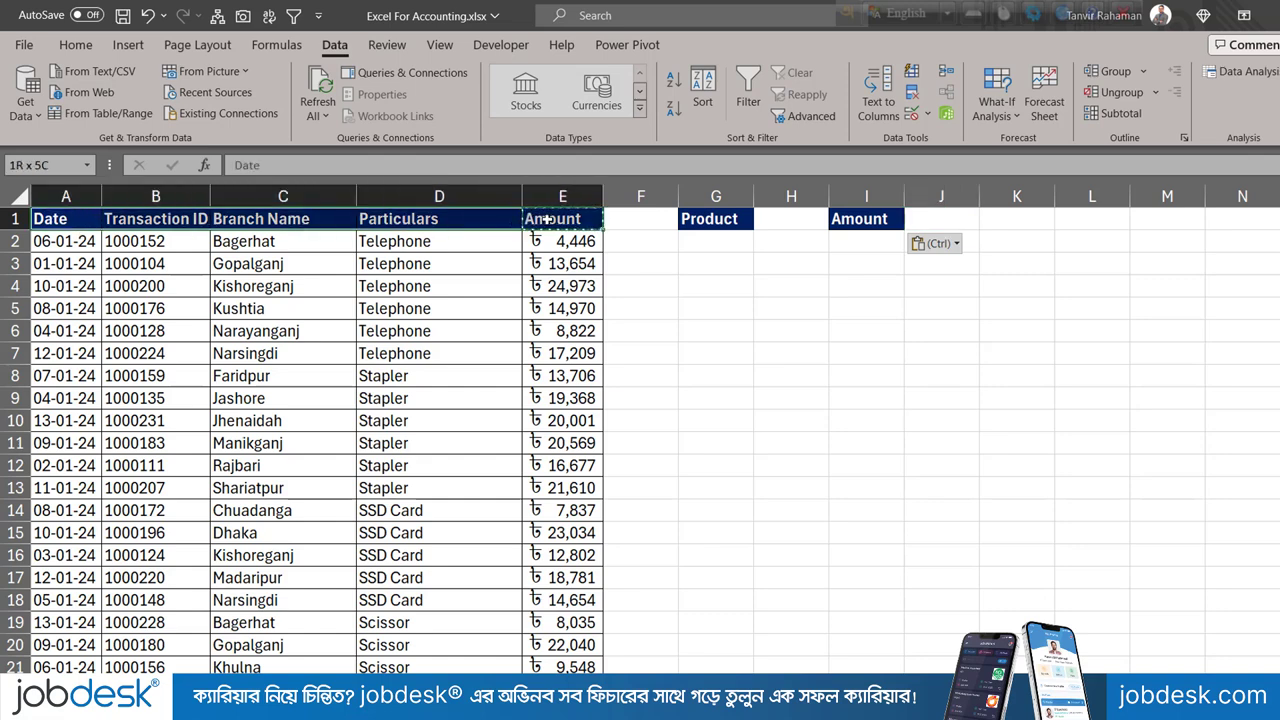
left_click(748, 90)
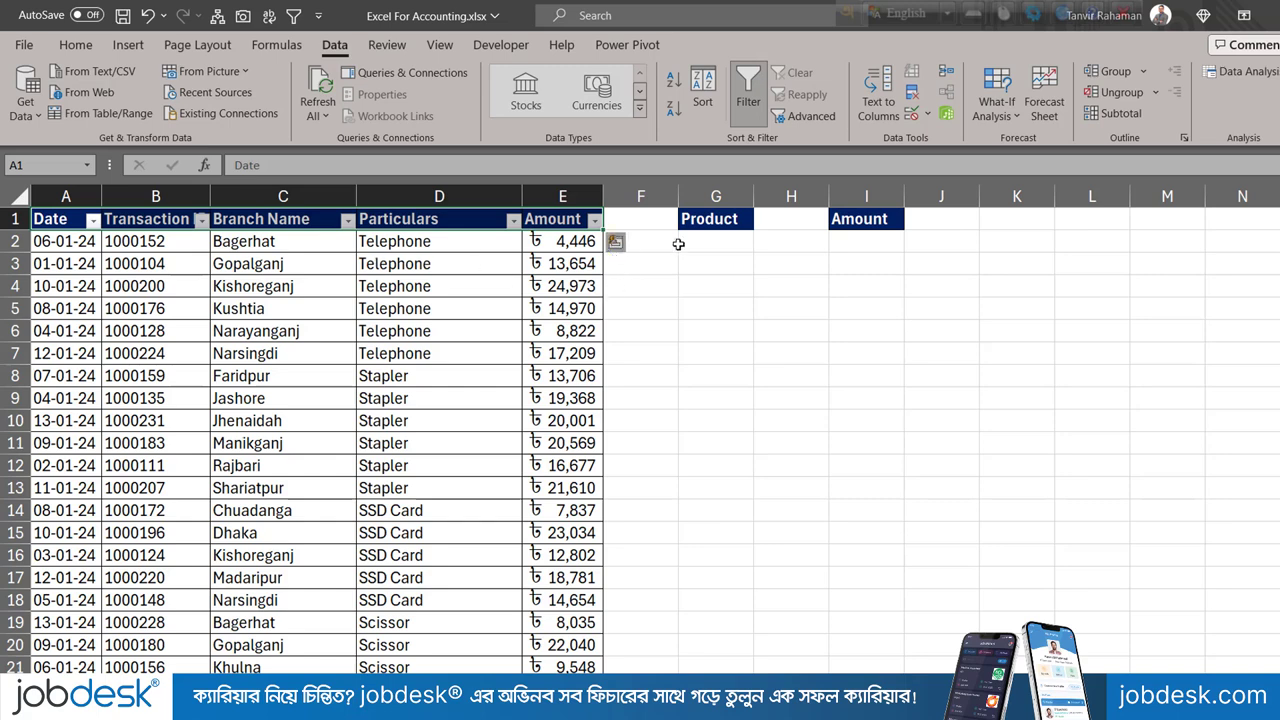
Copy Stapler from the Particulars column into cell H1 beside the Product label
left_click(459, 400)
key("ctrl+c")
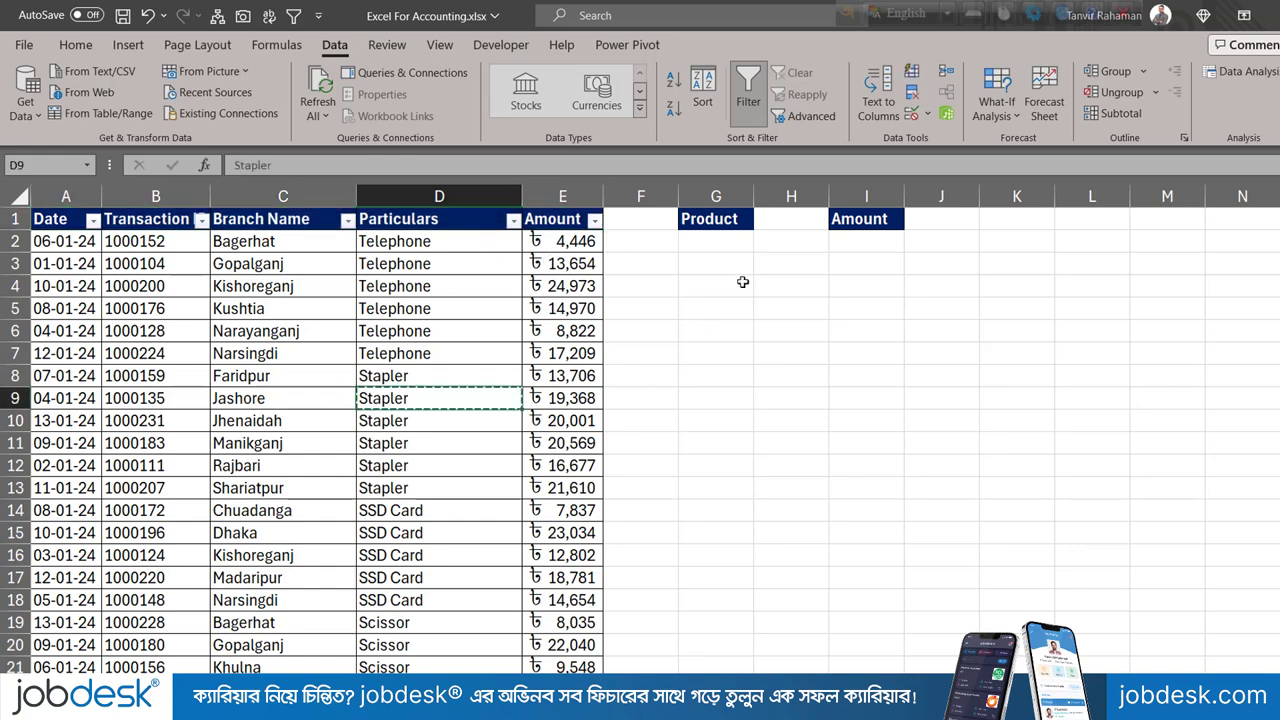
left_click(802, 222)
key("ctrl+v")
left_click(945, 221)
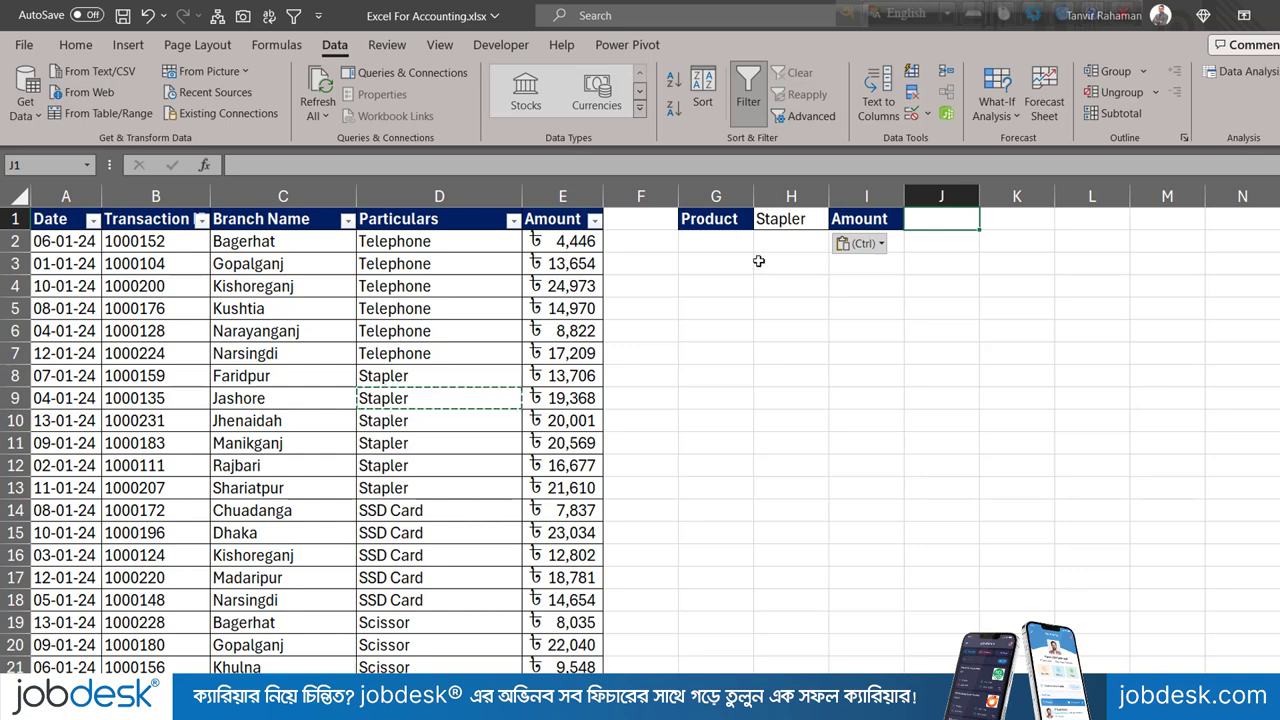
Delete columns G and H holding the Product label and its value, and select the empty cell beside the Amount label
left_click_drag(716, 196, 791, 196)
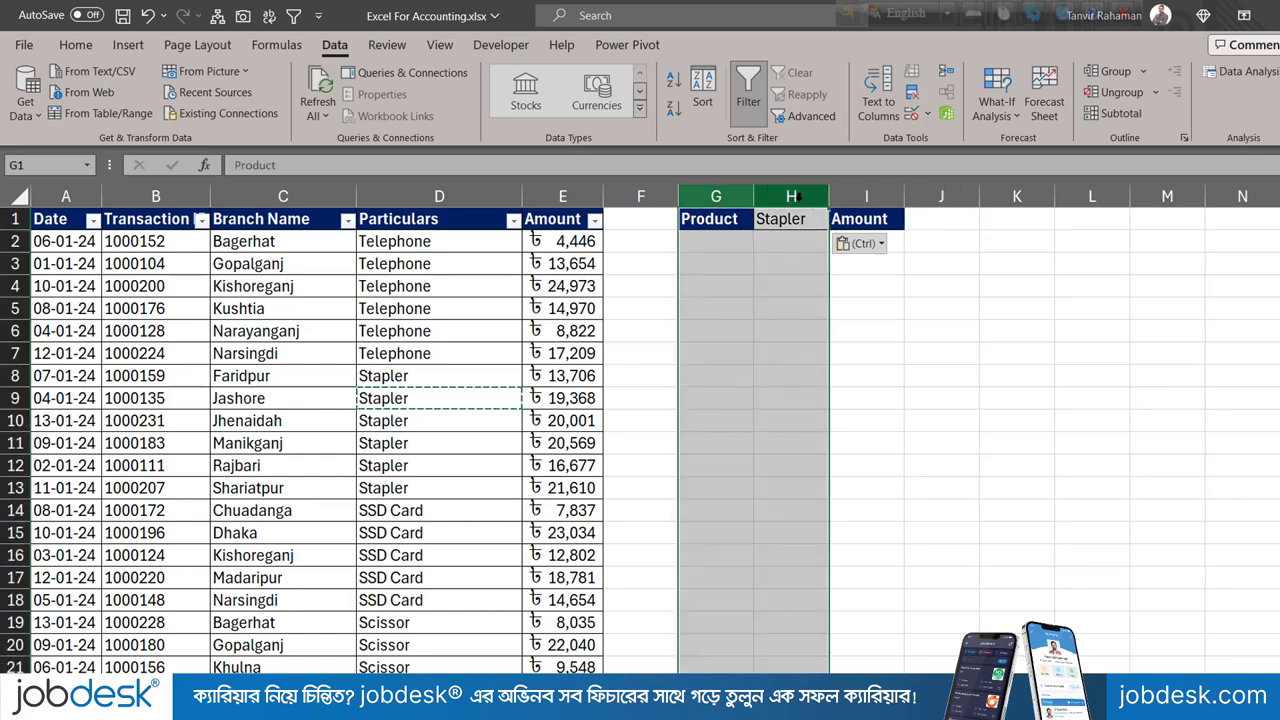
right_click(791, 196)
left_click(848, 405)
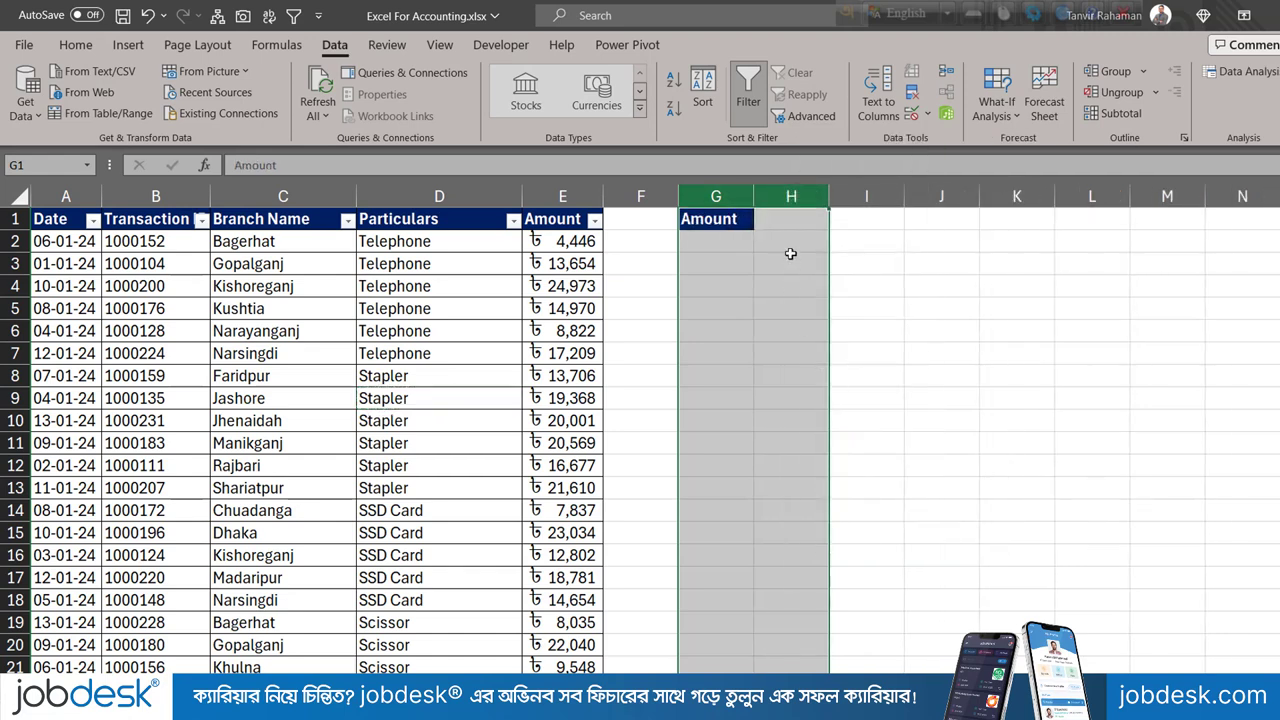
left_click(803, 221)
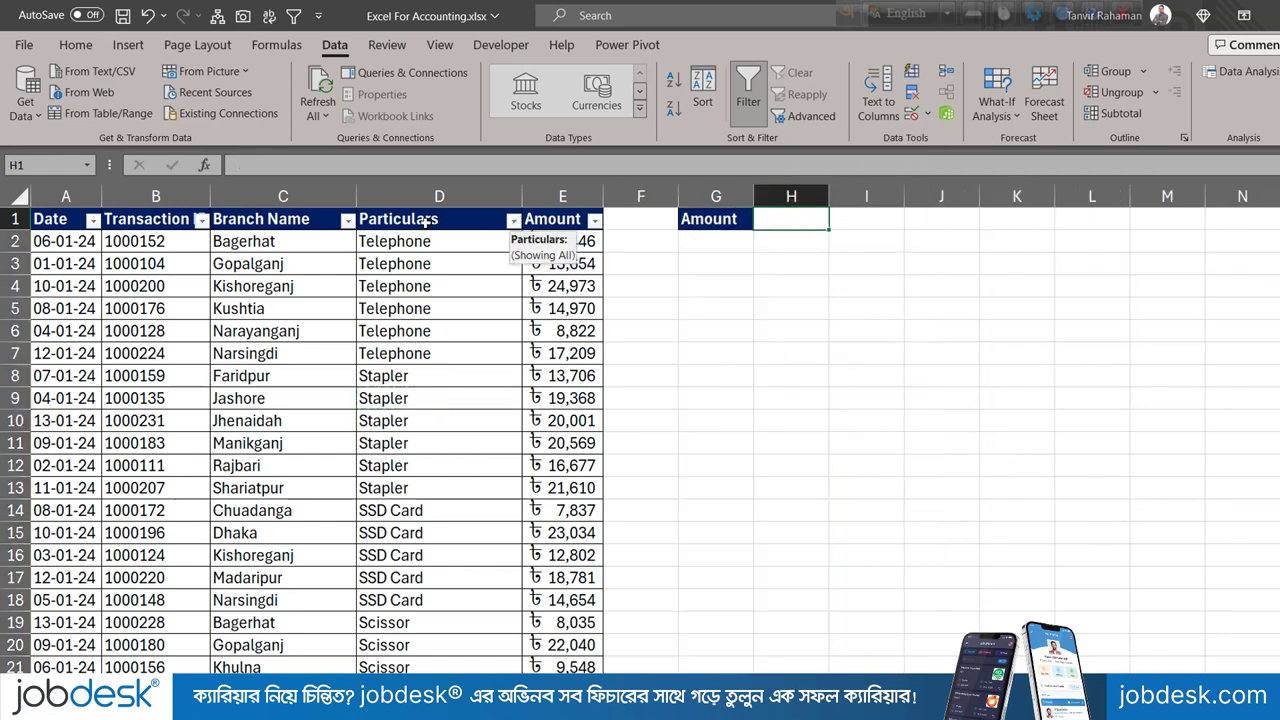
Filter the list to the Bagerhat branch only and clear the Branch Name filter again
left_click(347, 219)
left_click(165, 455)
left_click(165, 471)
left_click(275, 623)
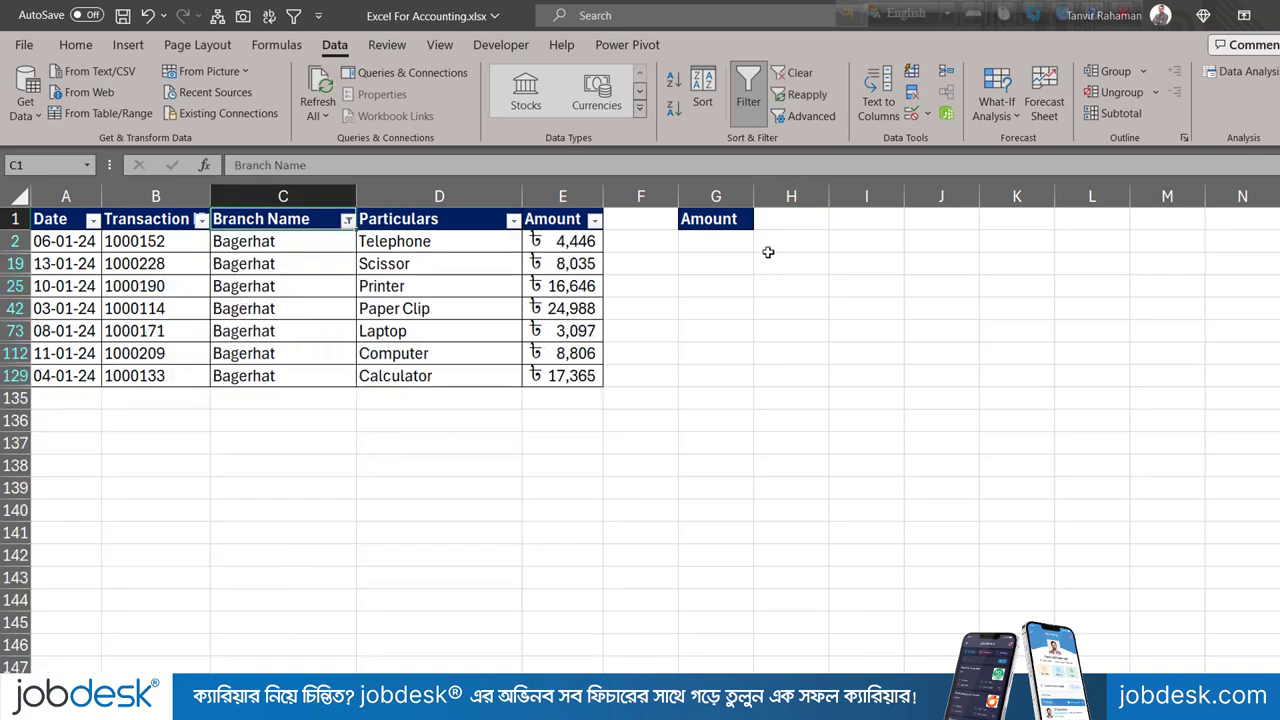
left_click(790, 228)
left_click(347, 220)
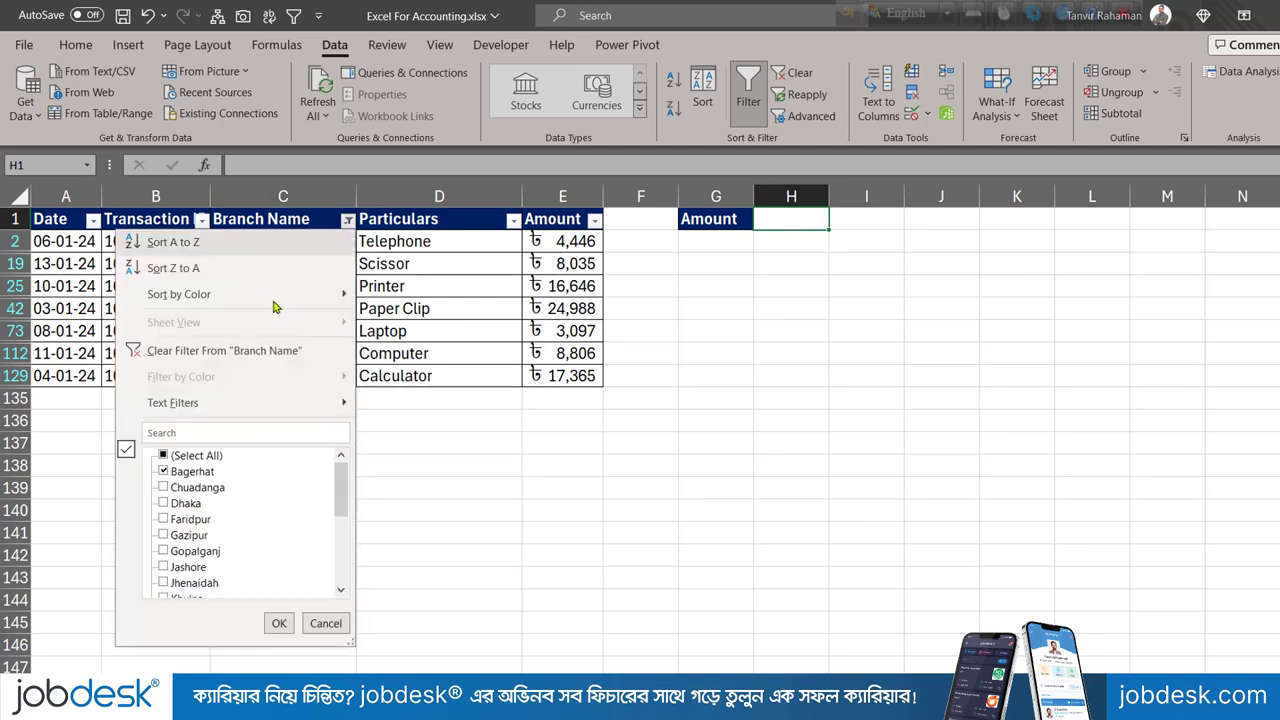
left_click(245, 351)
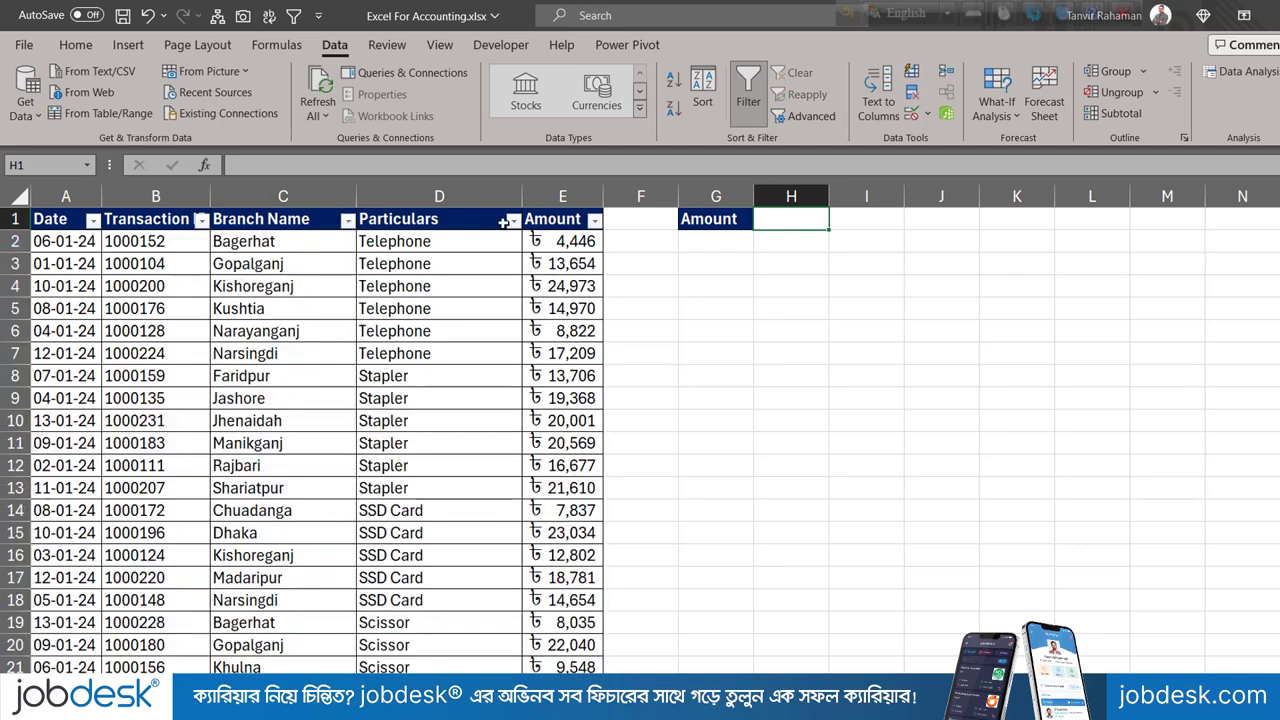
Filter the list to Chair in Particulars and clear that filter again
left_click(513, 220)
left_click(352, 460)
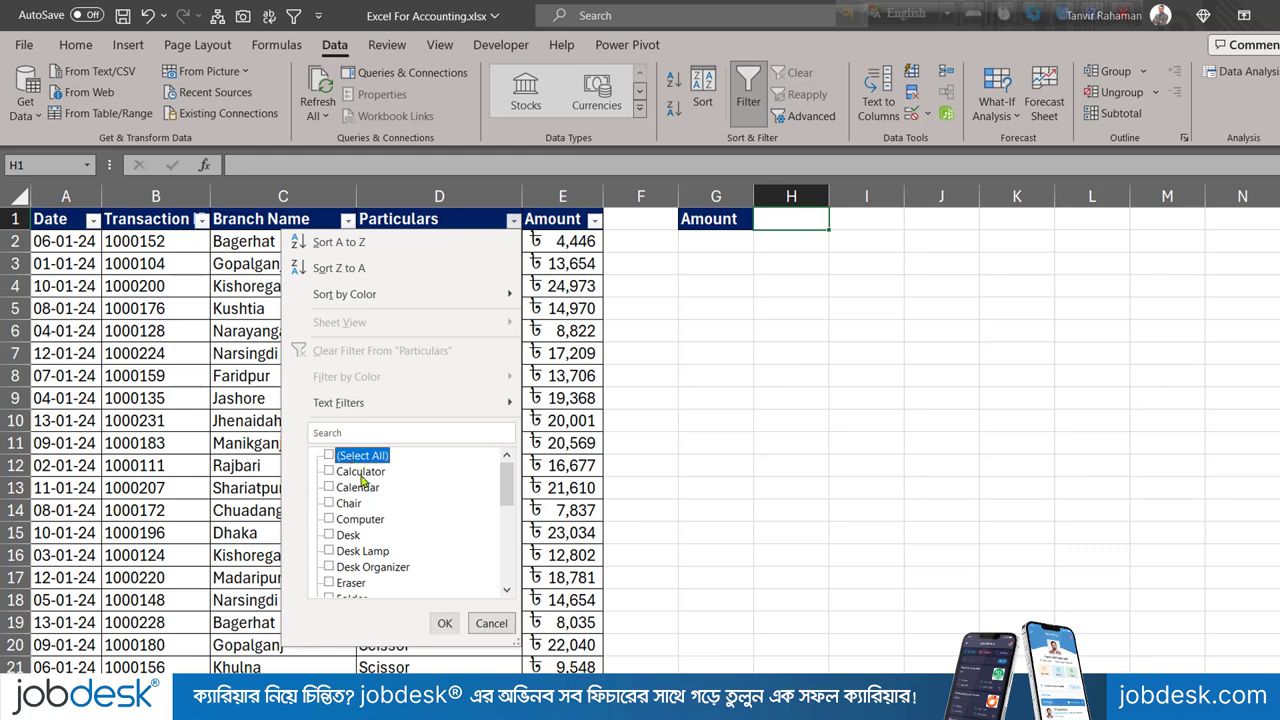
left_click(348, 503)
left_click(444, 623)
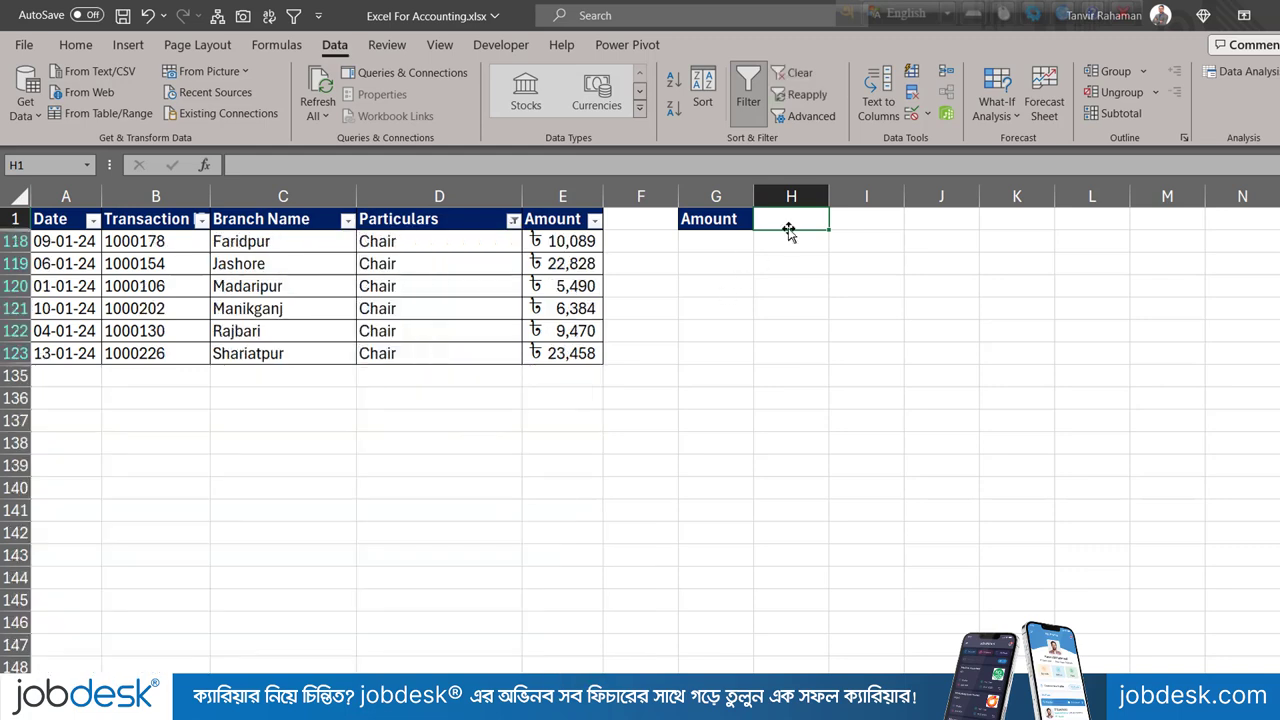
left_click(513, 220)
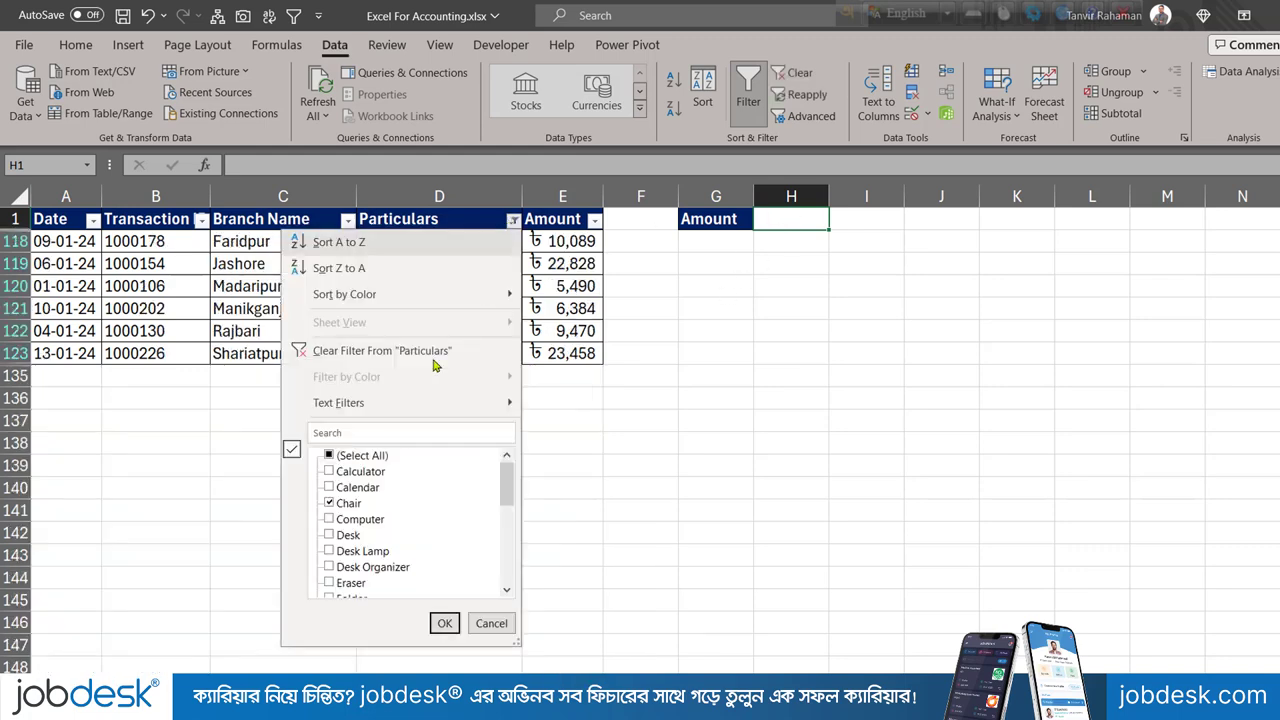
left_click(381, 352)
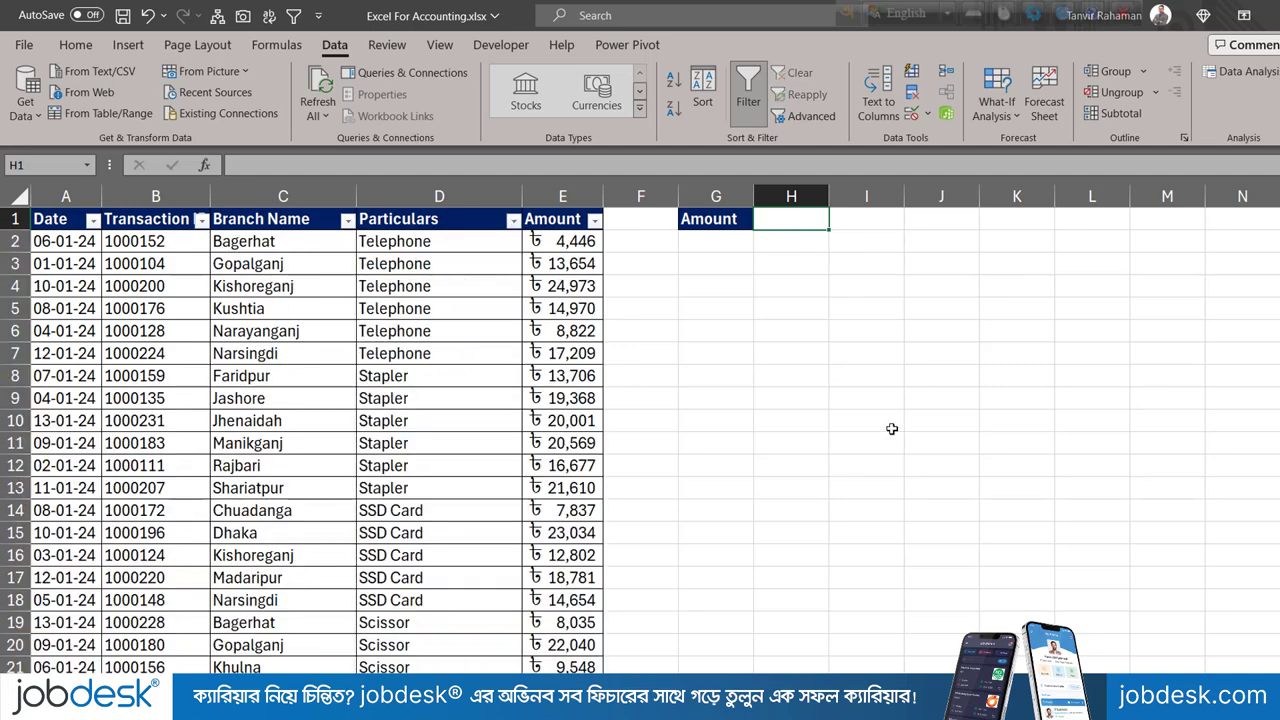
Enter the formula =SUBTOTAL(9,E2:E134) in cell H1 to sum the Amount column
type("=sub")
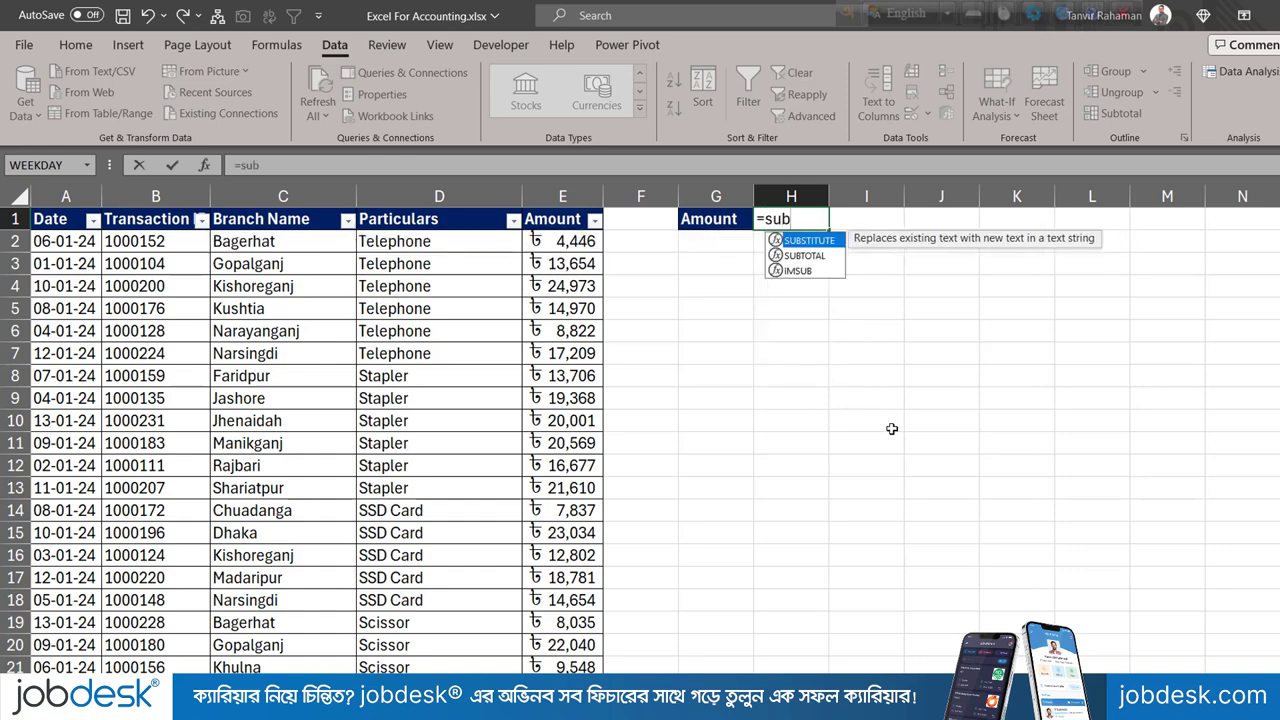
double_click(833, 257)
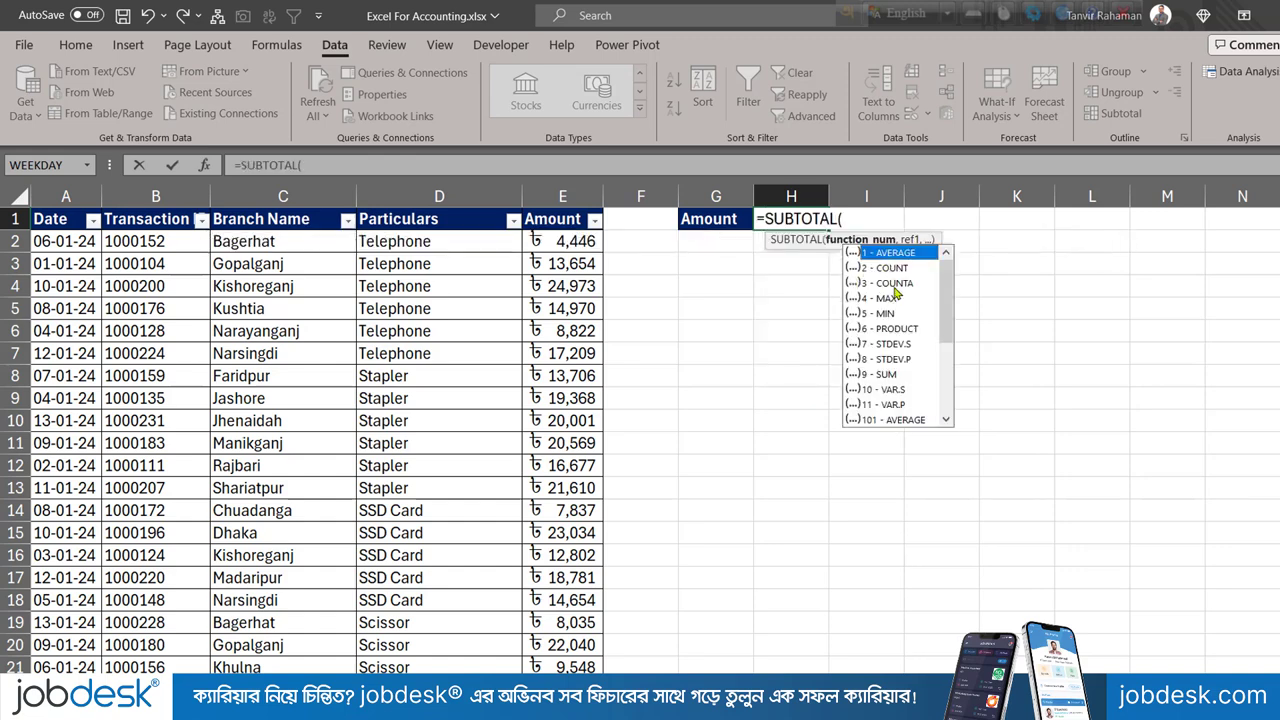
double_click(884, 375)
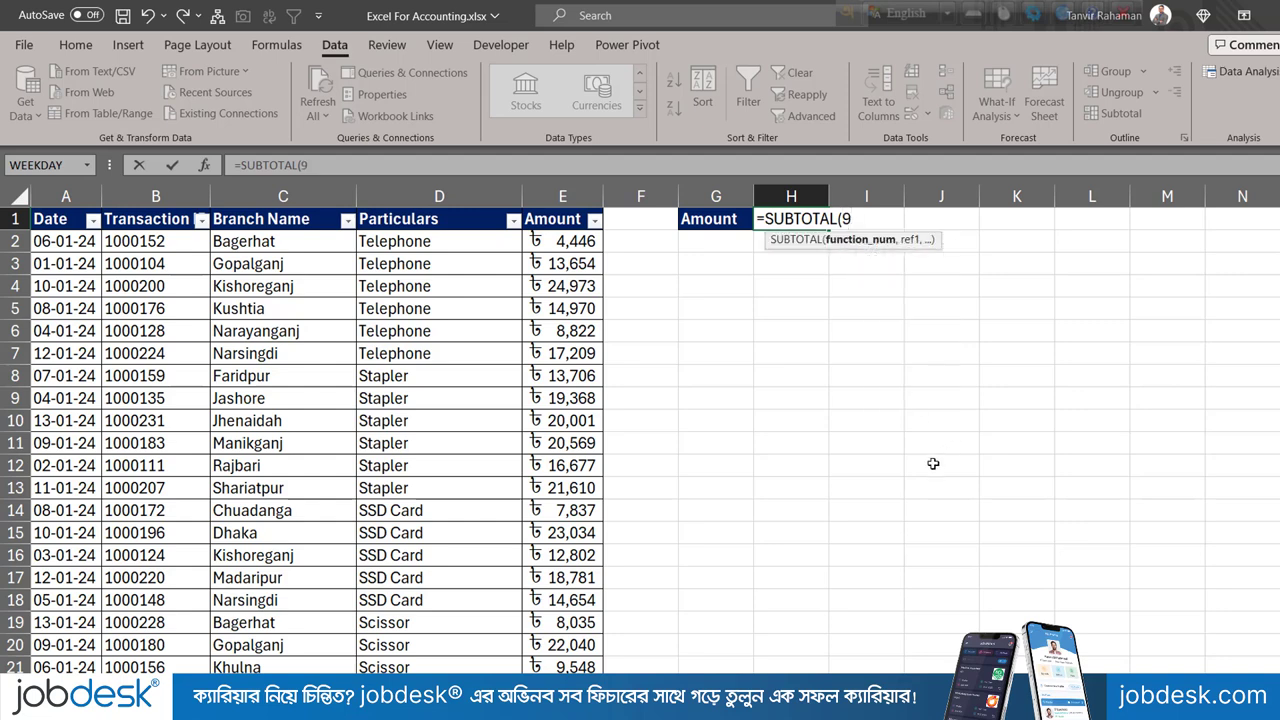
type(",")
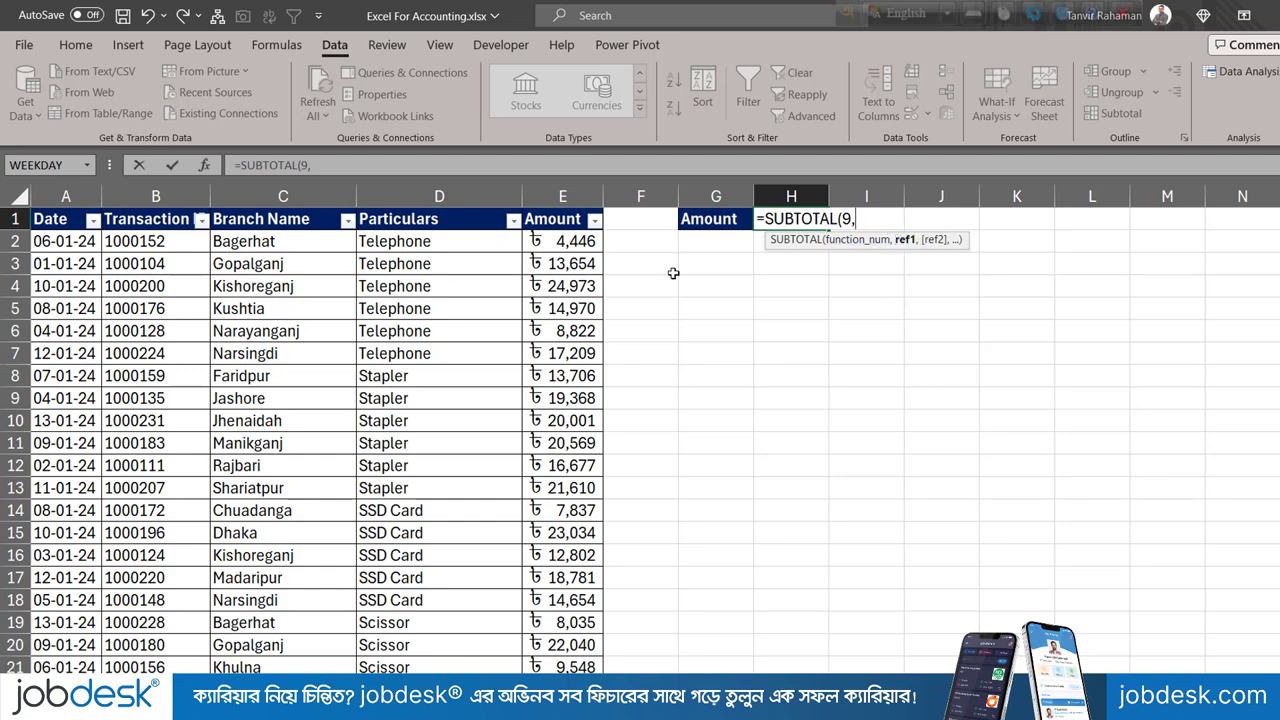
left_click(575, 240)
key("ctrl+shift+Down")
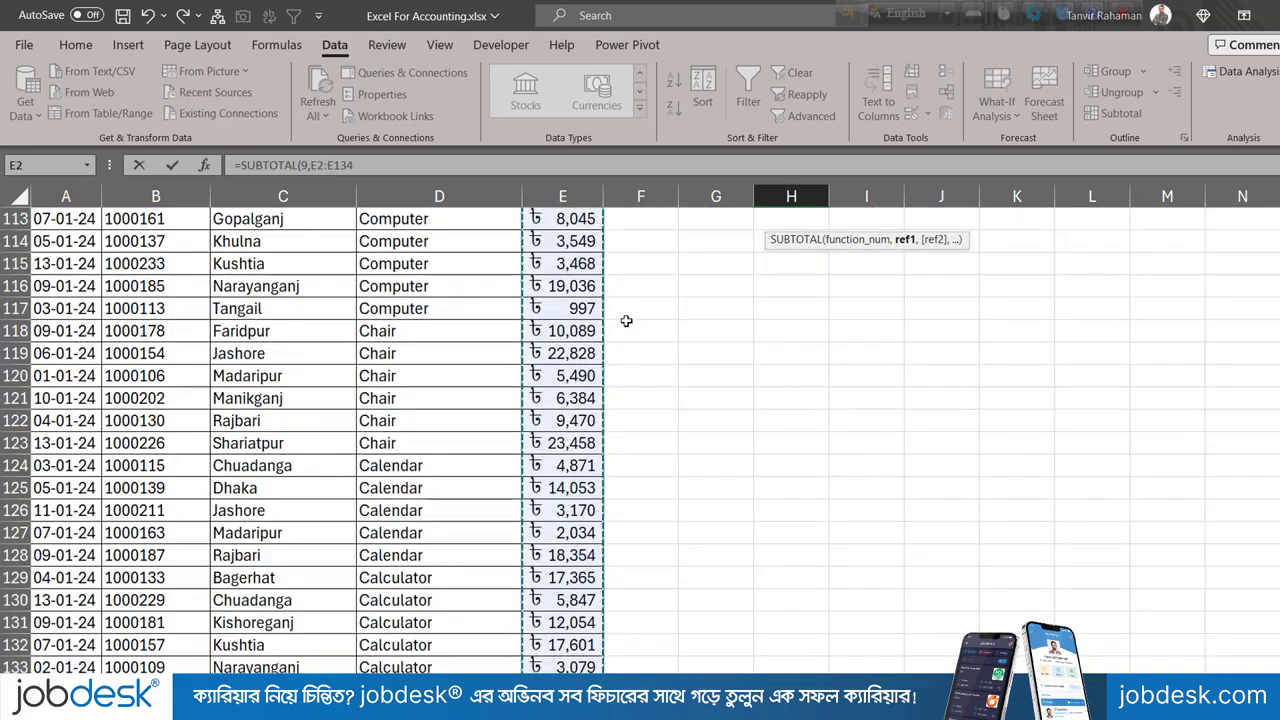
key("ctrl+BackSpace")
key("Return")
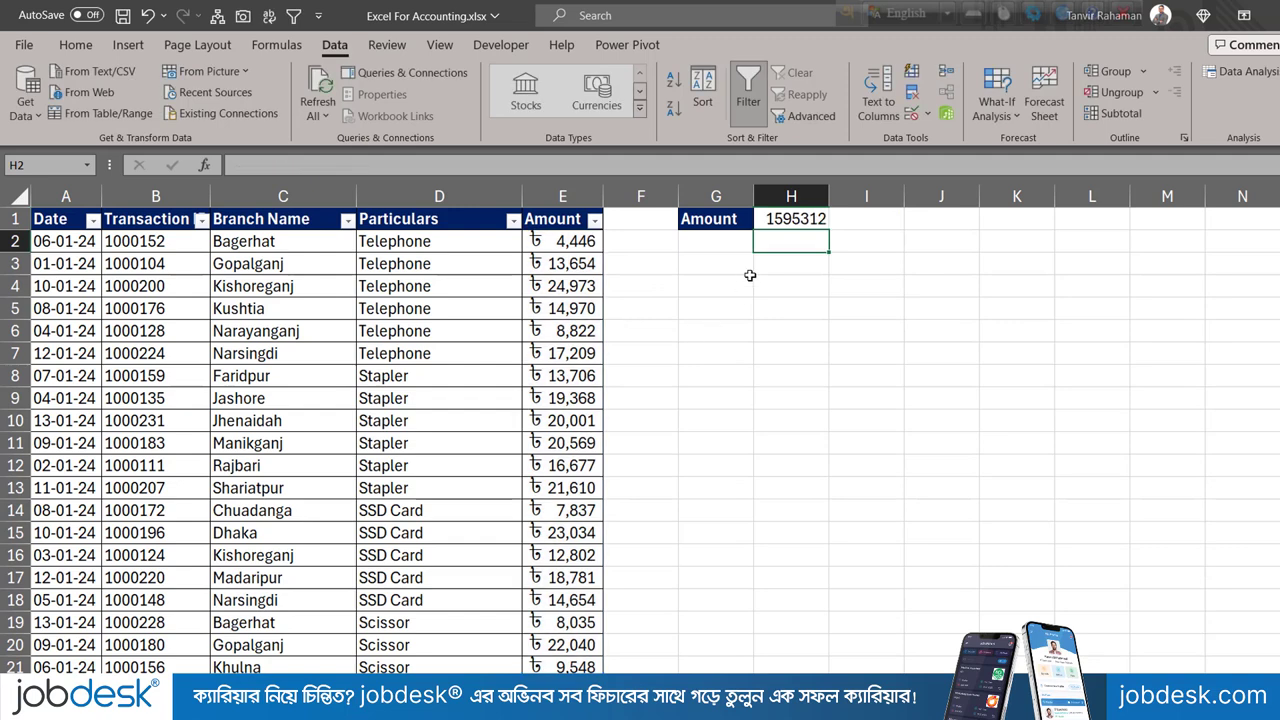
left_click(803, 226)
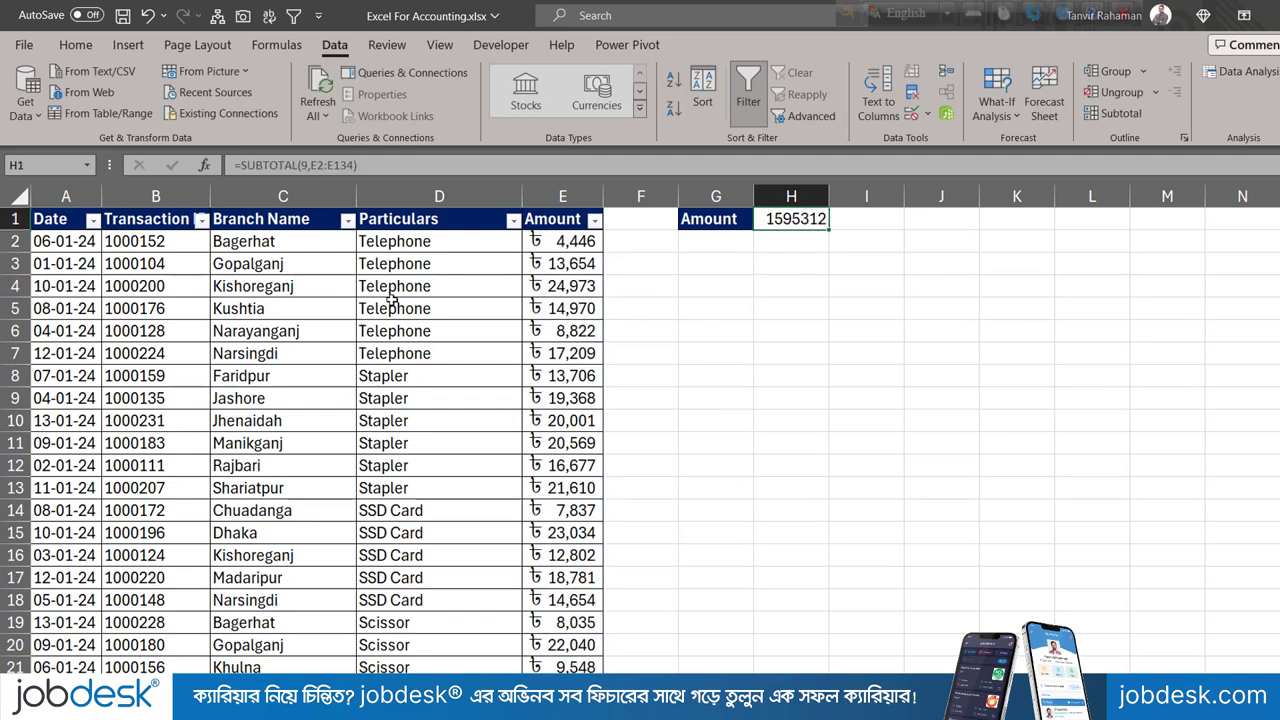
Filter the transaction list to the Dhaka branch only in Branch Name
left_click(347, 219)
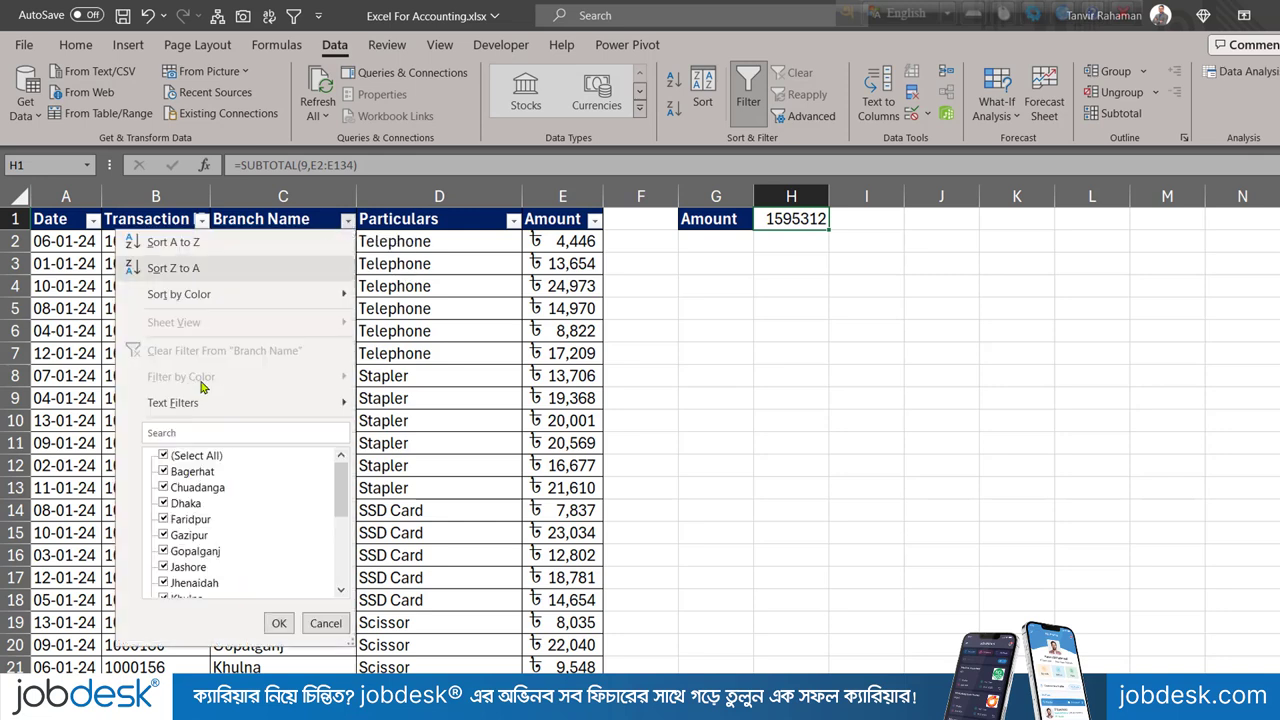
left_click(164, 456)
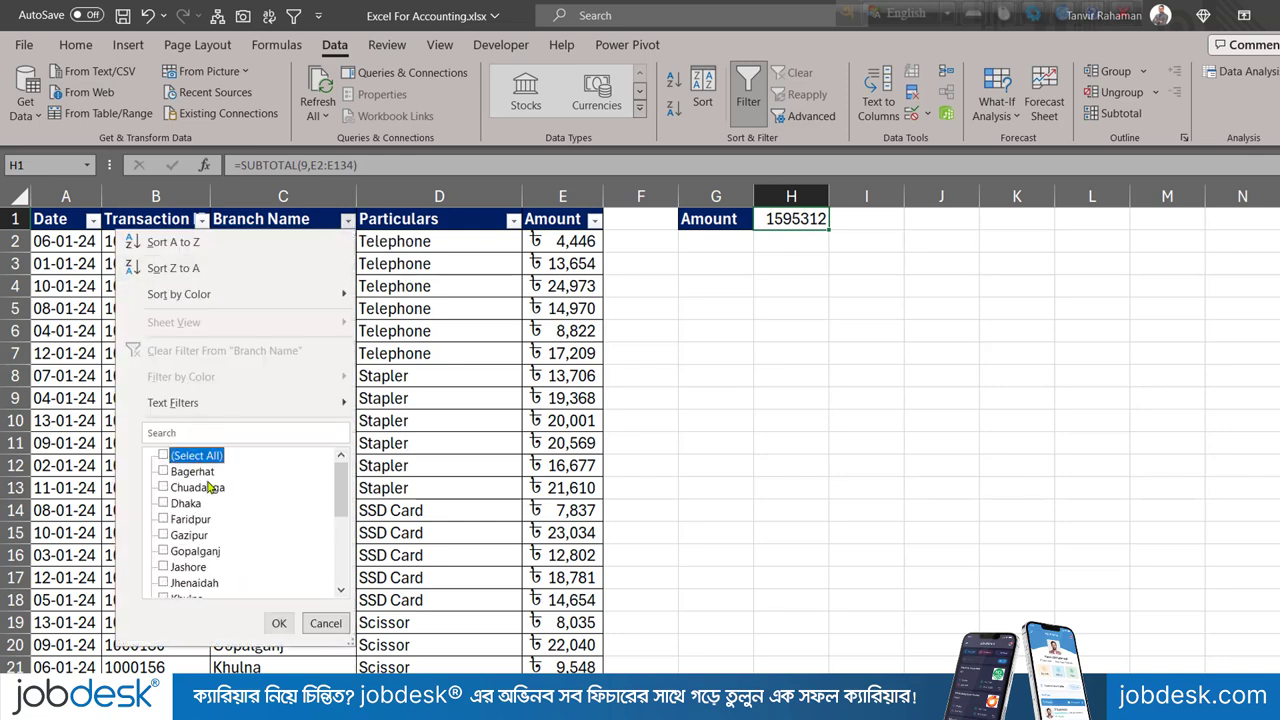
left_click(187, 504)
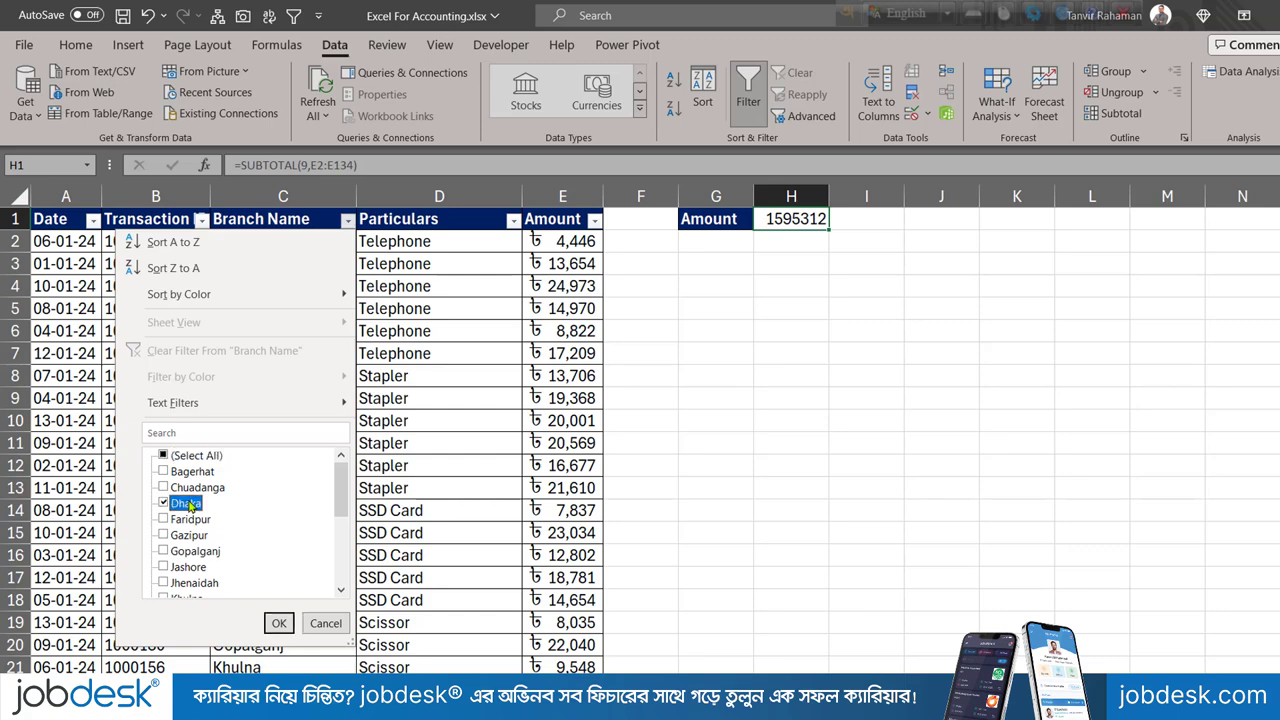
left_click(279, 623)
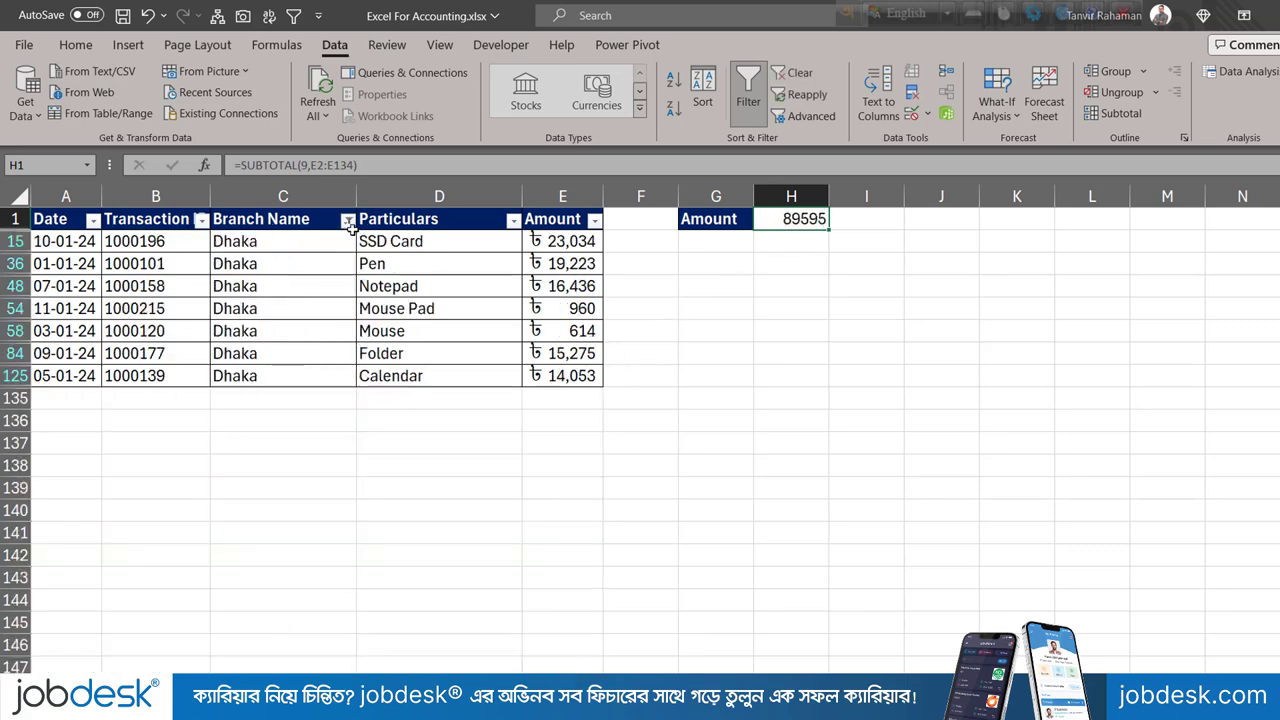
left_click(347, 221)
left_click(347, 221)
Narrow the filtered list to Calendar, Mouse Pad and Pen in Particulars
left_click(514, 221)
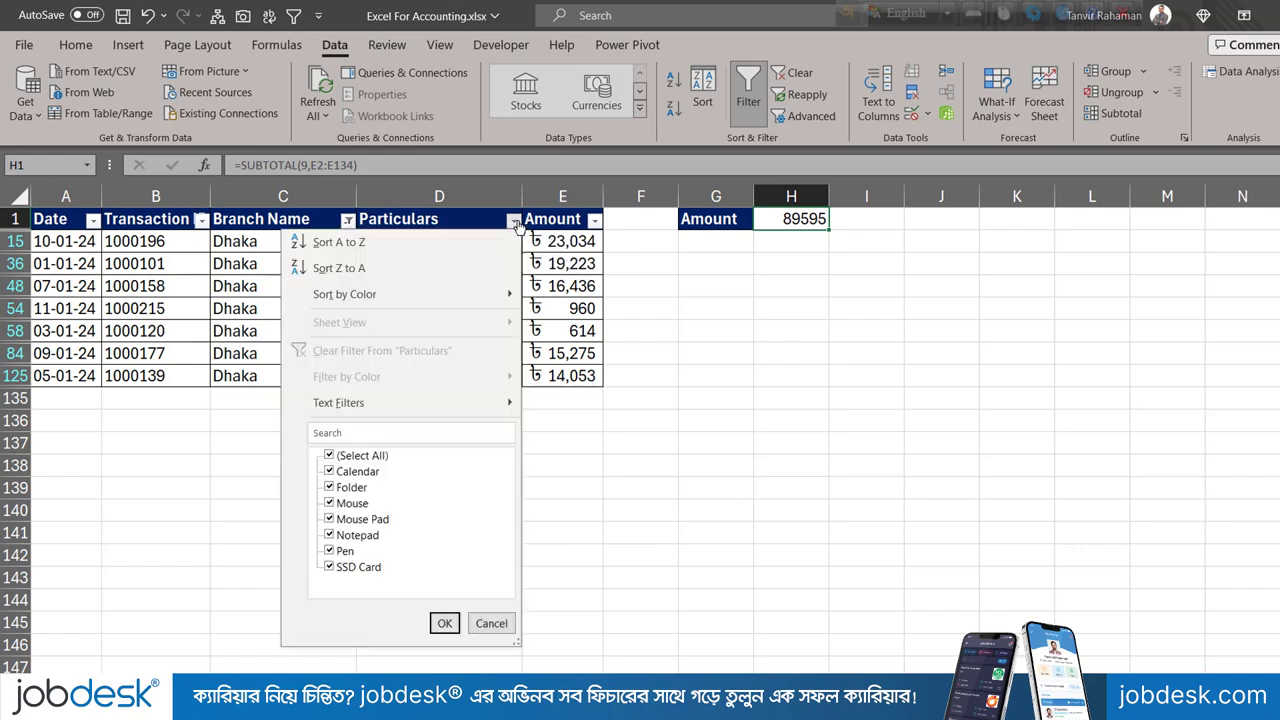
left_click(358, 456)
left_click(363, 473)
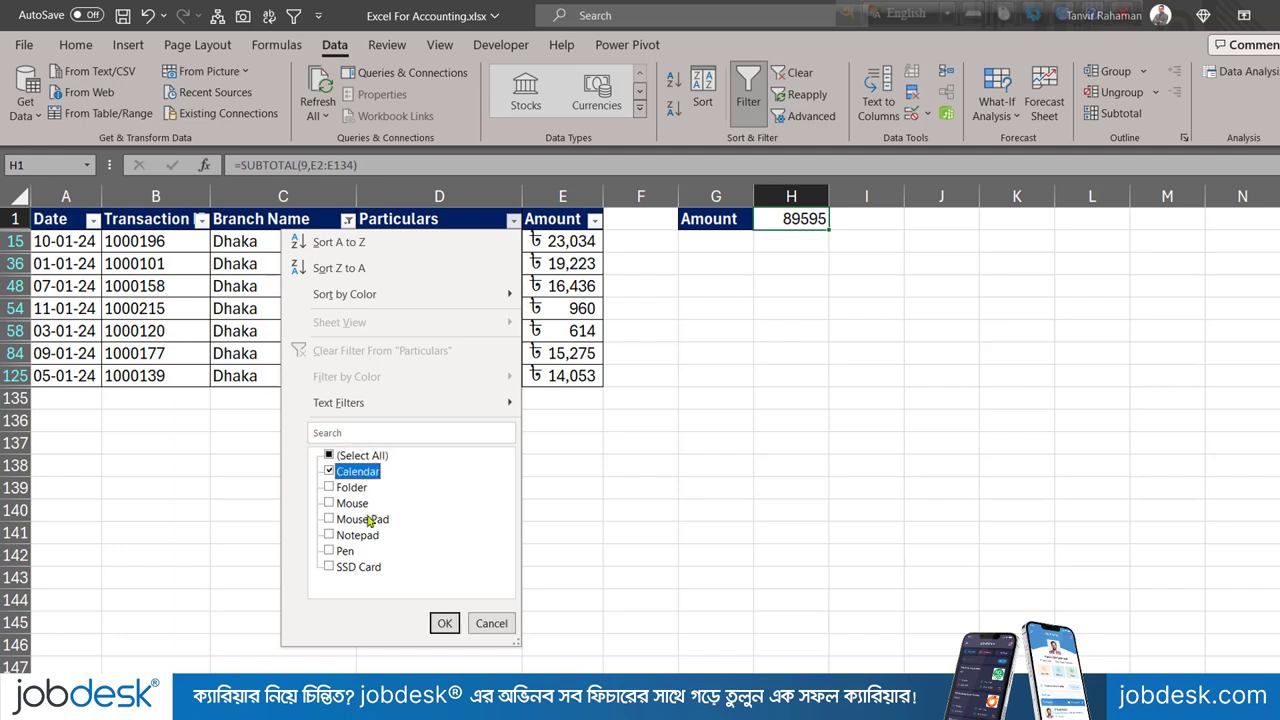
left_click(370, 520)
left_click(346, 551)
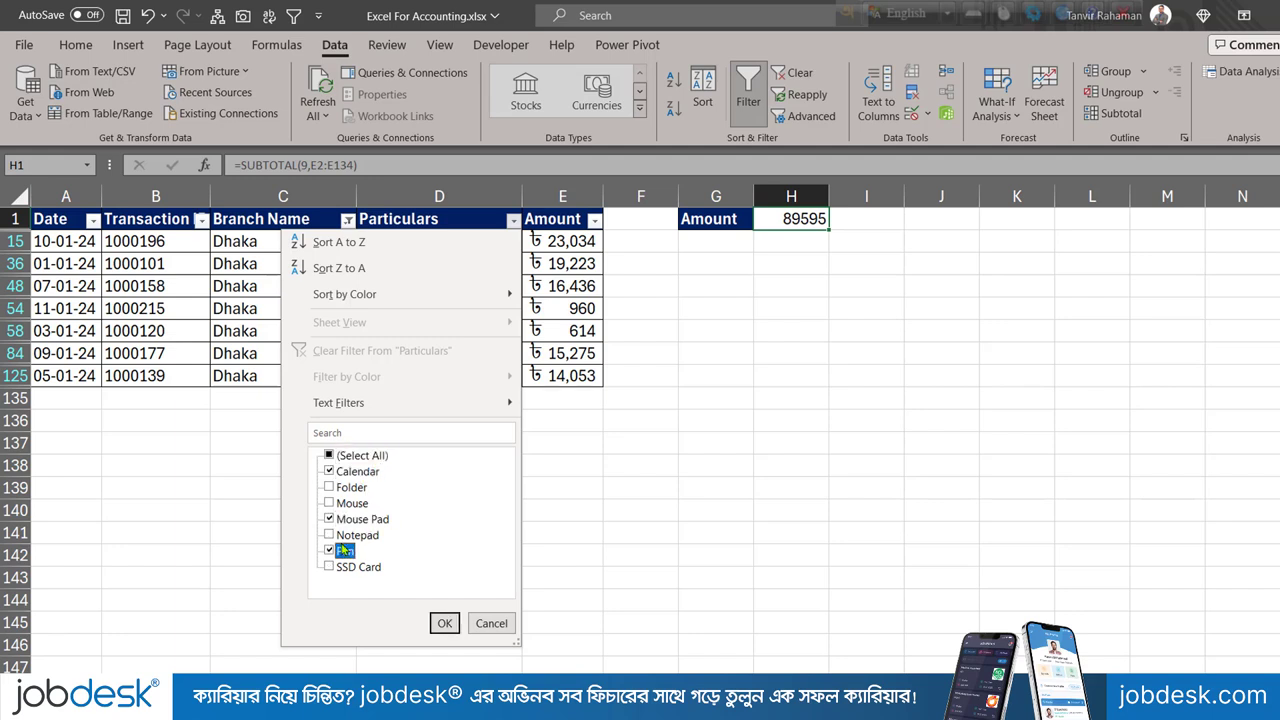
left_click(436, 621)
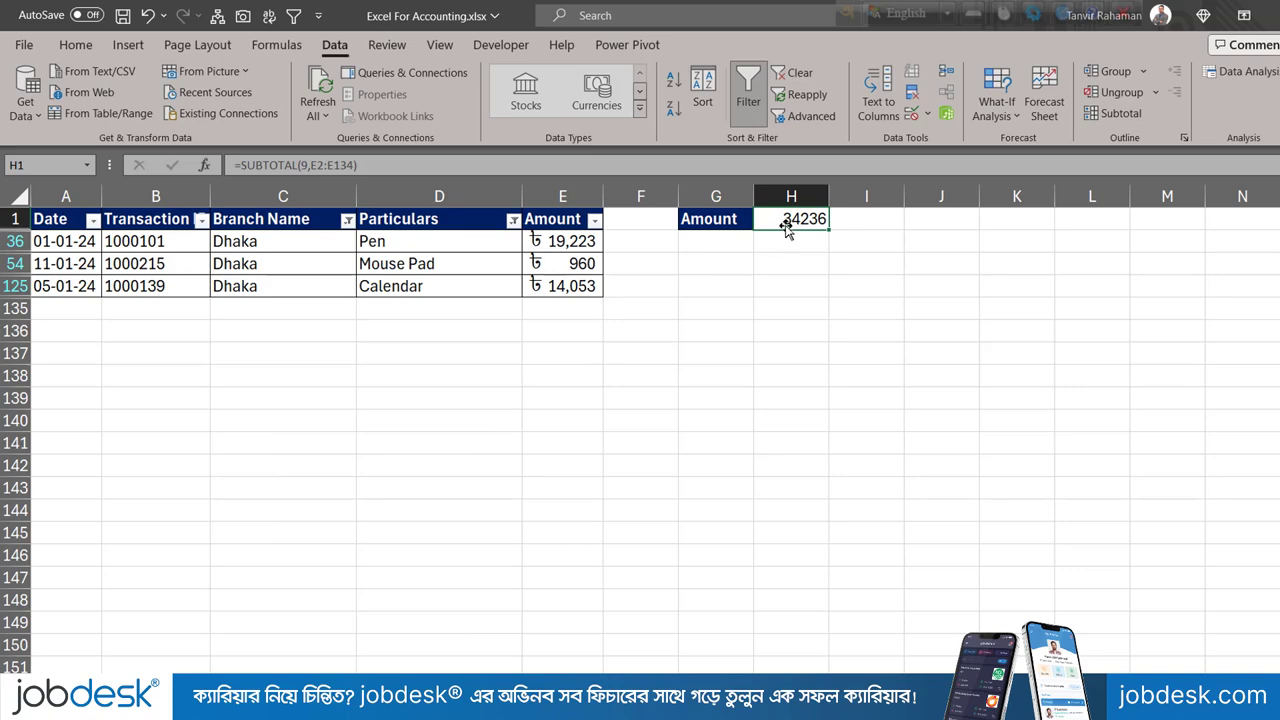
Clear the filters from the Branch Name and Particulars columns
left_click(347, 219)
left_click(225, 351)
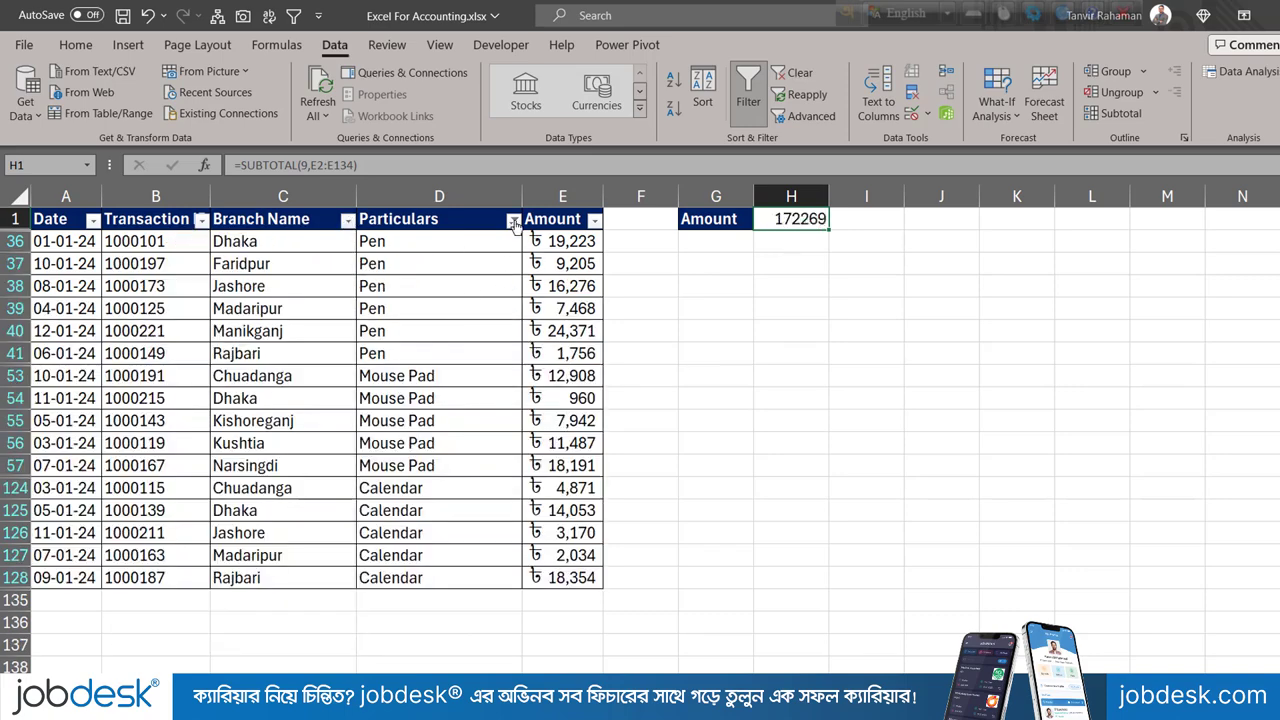
left_click(513, 219)
left_click(339, 351)
left_click(318, 334)
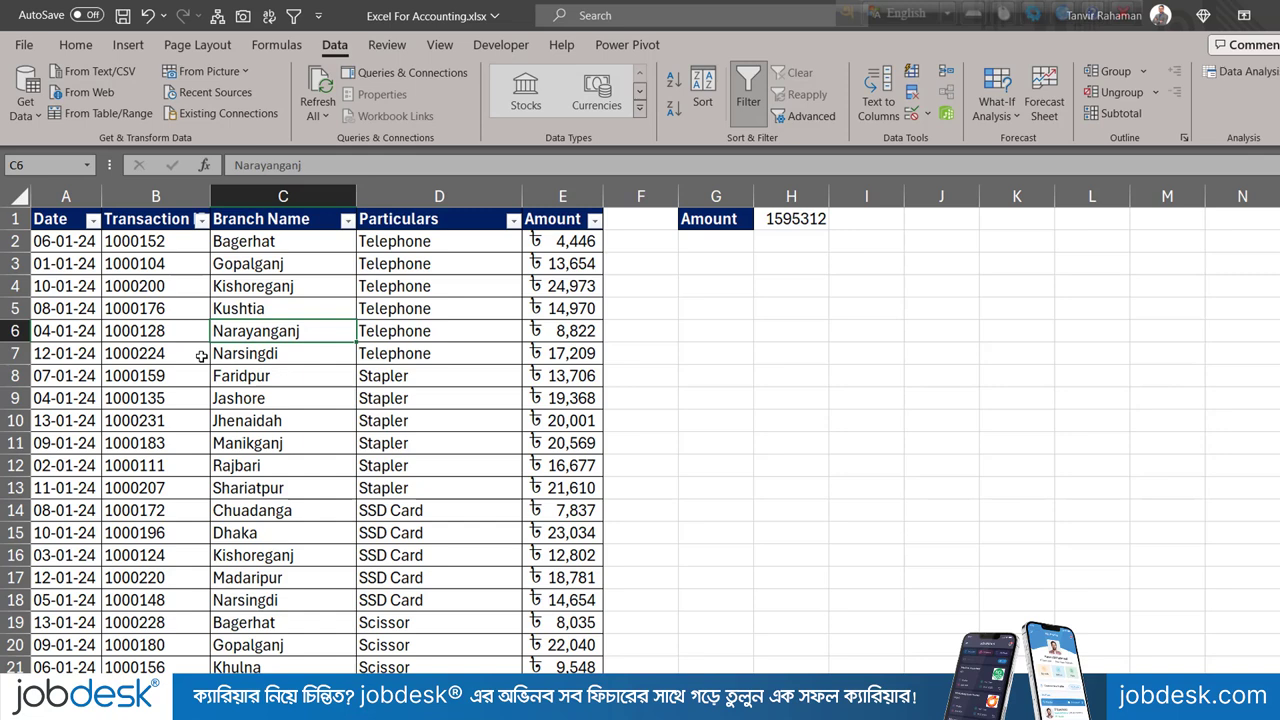
Filter the Date column to 01 January 2024 only and clear that filter again
left_click(93, 219)
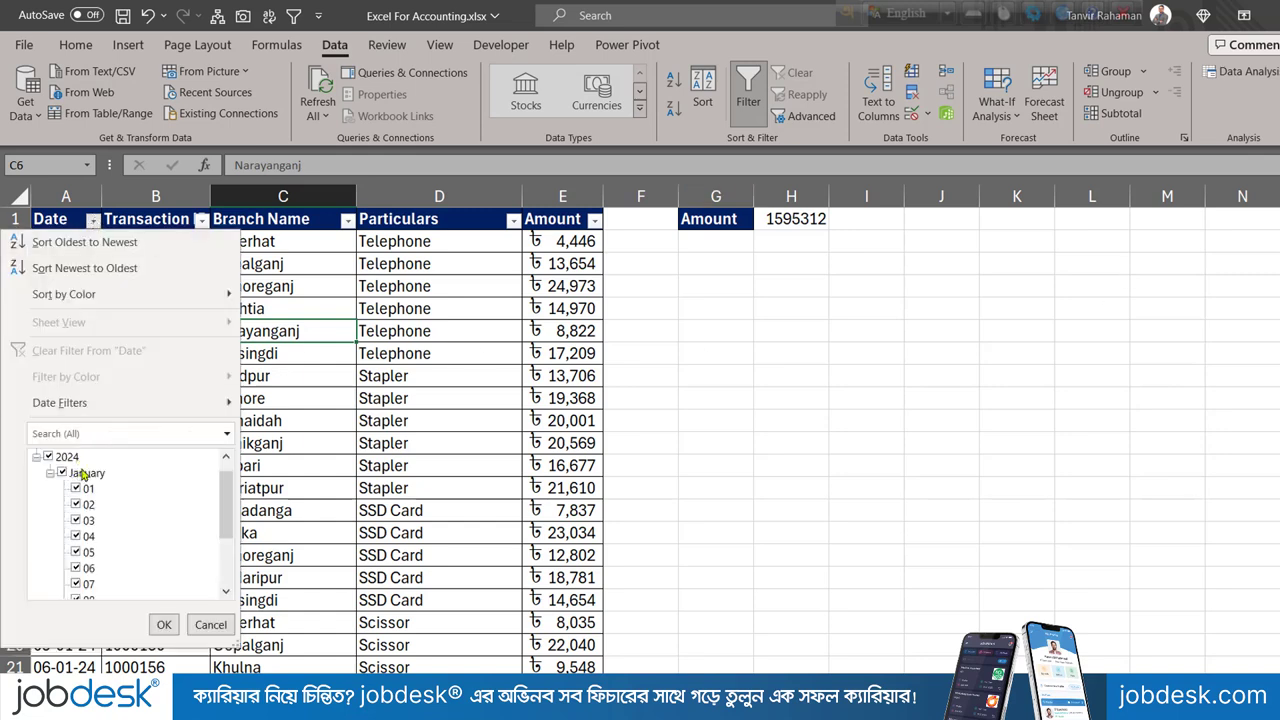
left_click(62, 473)
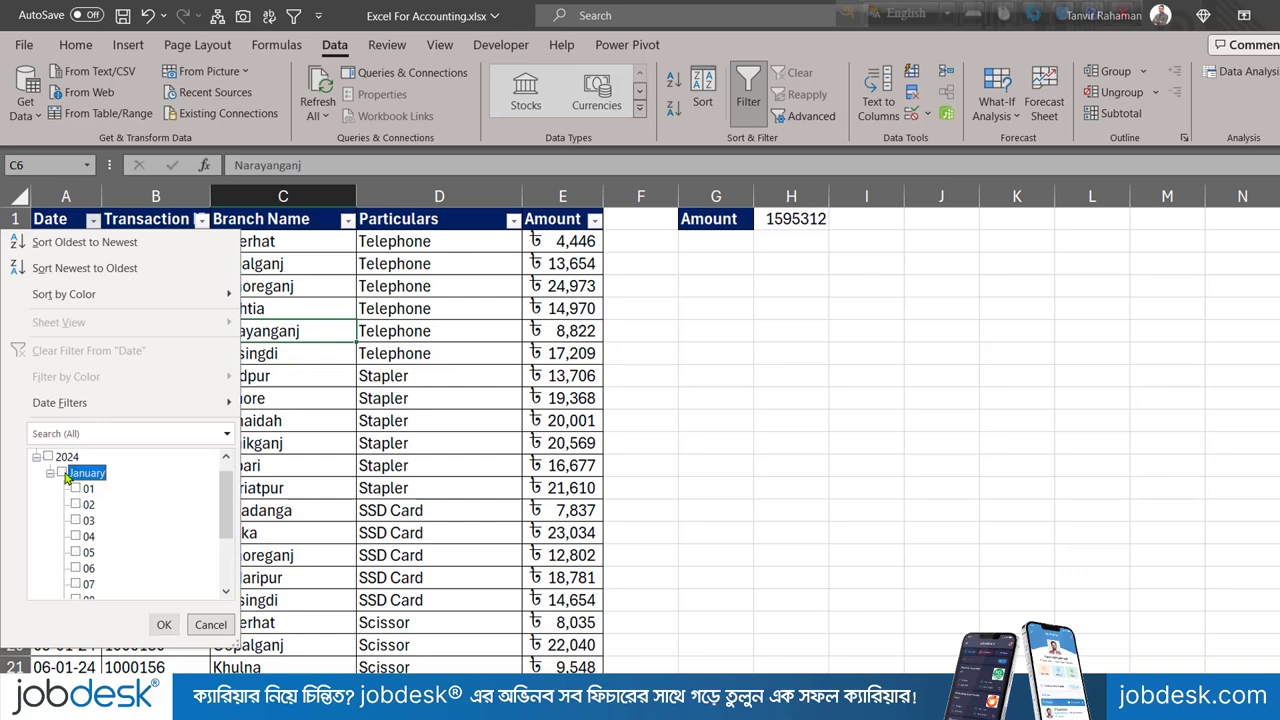
left_click(76, 488)
left_click(161, 625)
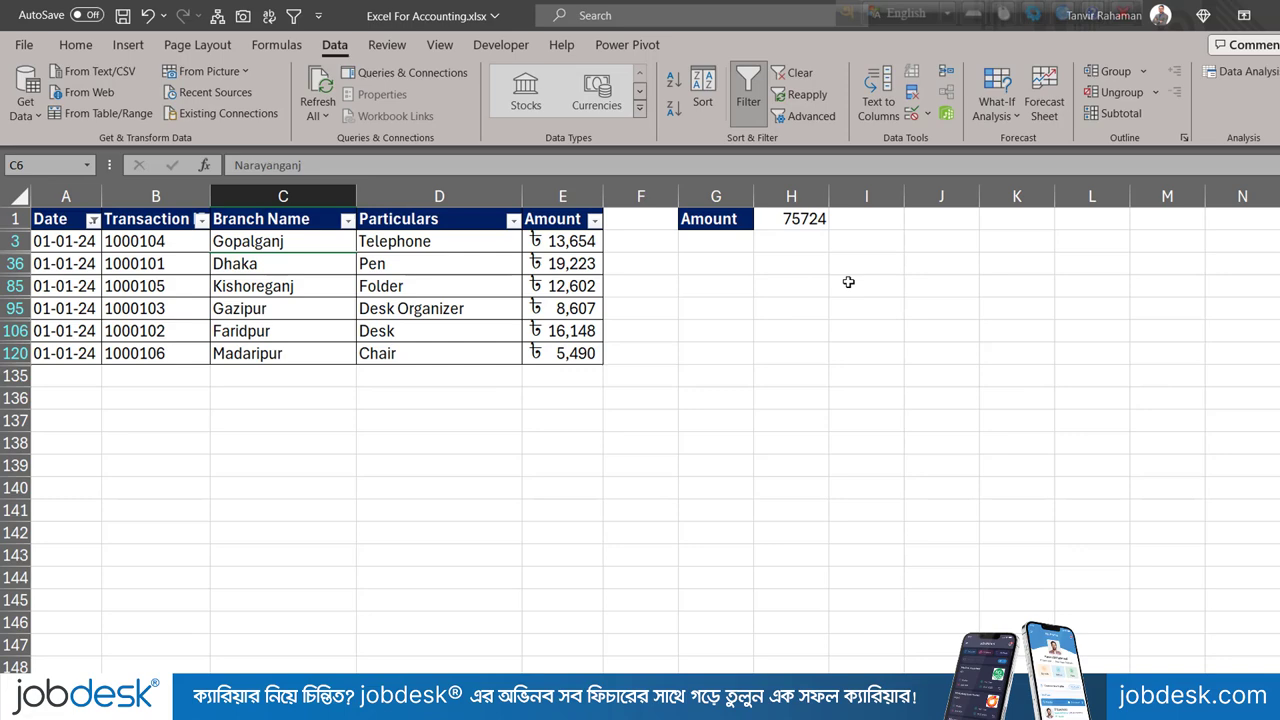
left_click(93, 219)
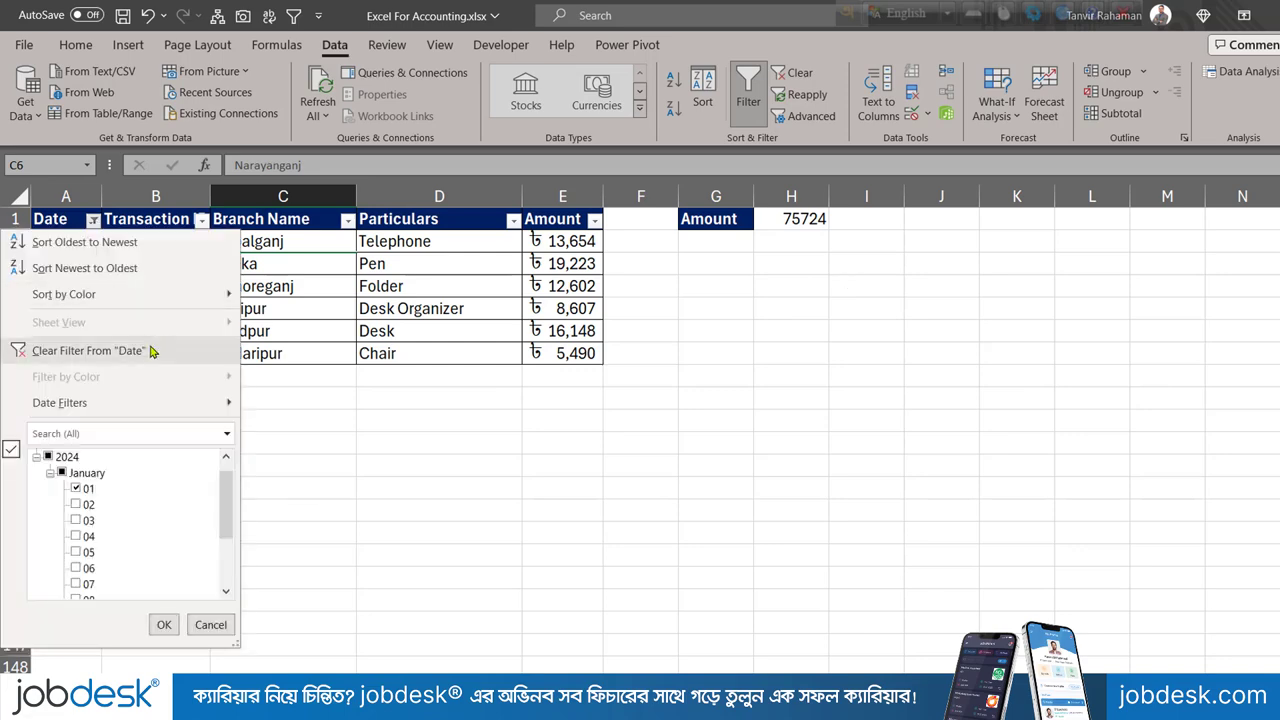
left_click(155, 350)
Go to the sheet listing the accounting functions and look over the entries from SUBTOTAL to PIVOT TABLE
key("Up")
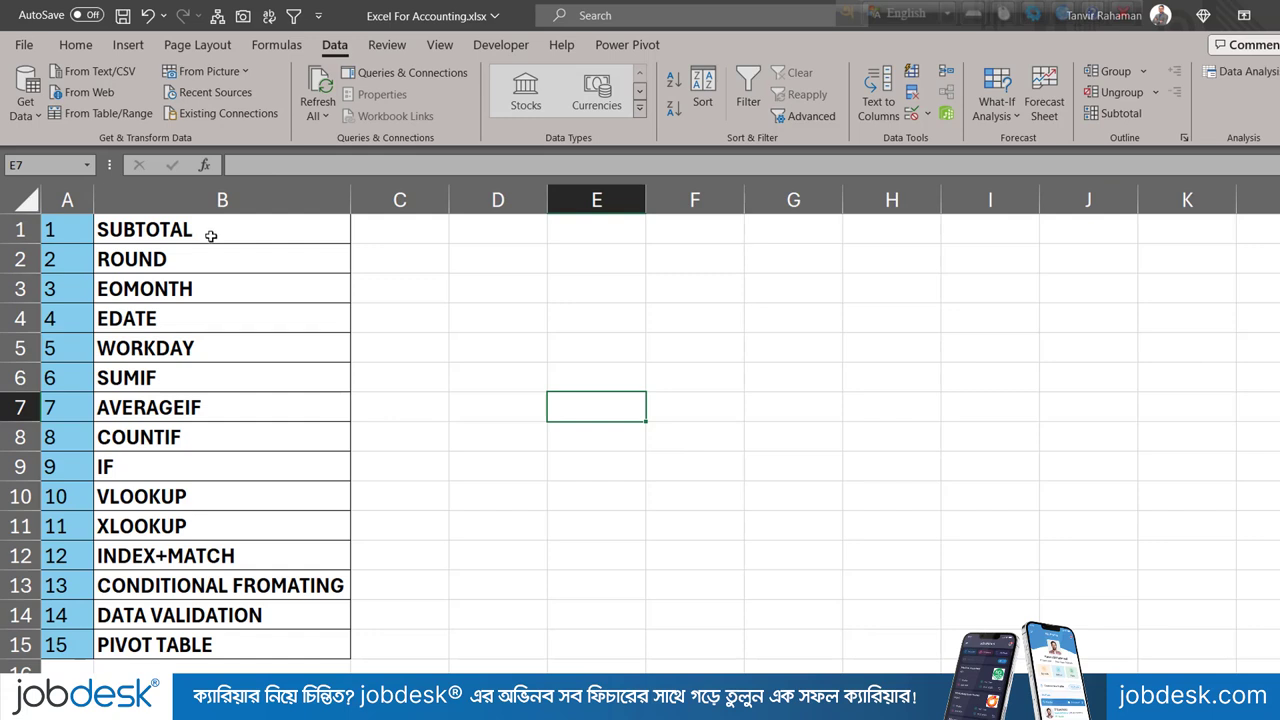
left_click_drag(211, 235, 213, 646)
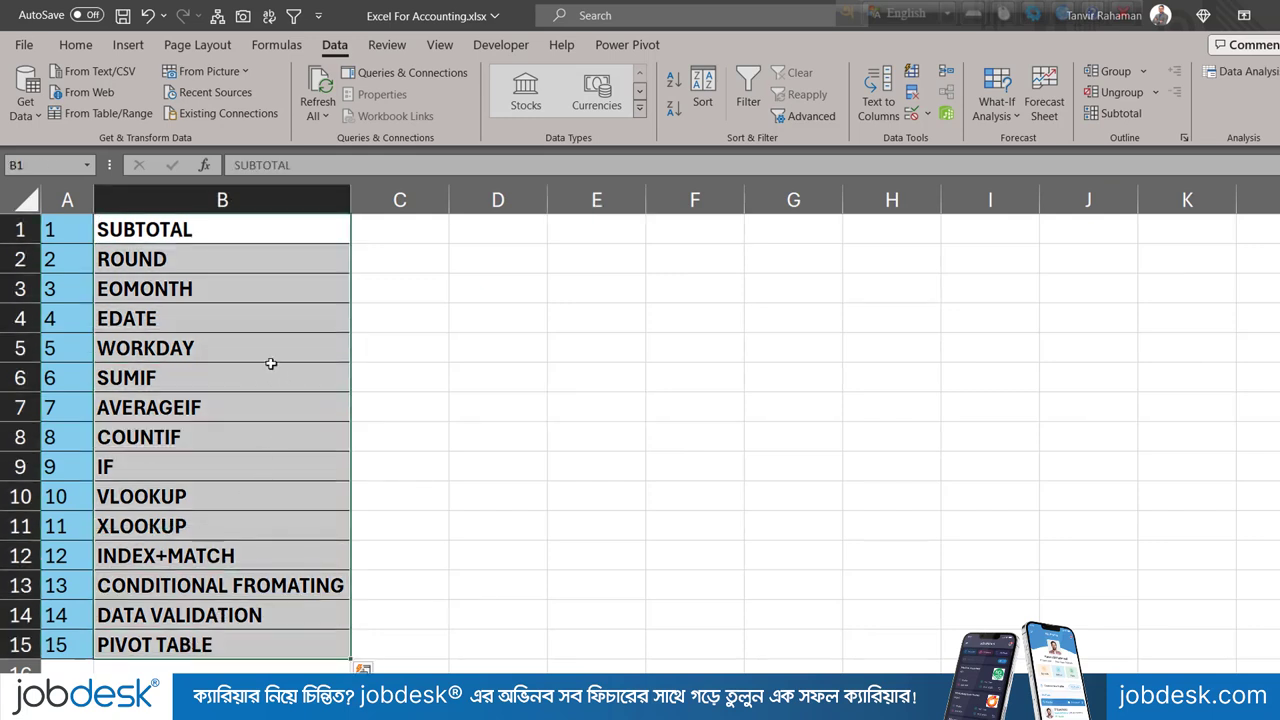
left_click(271, 368)
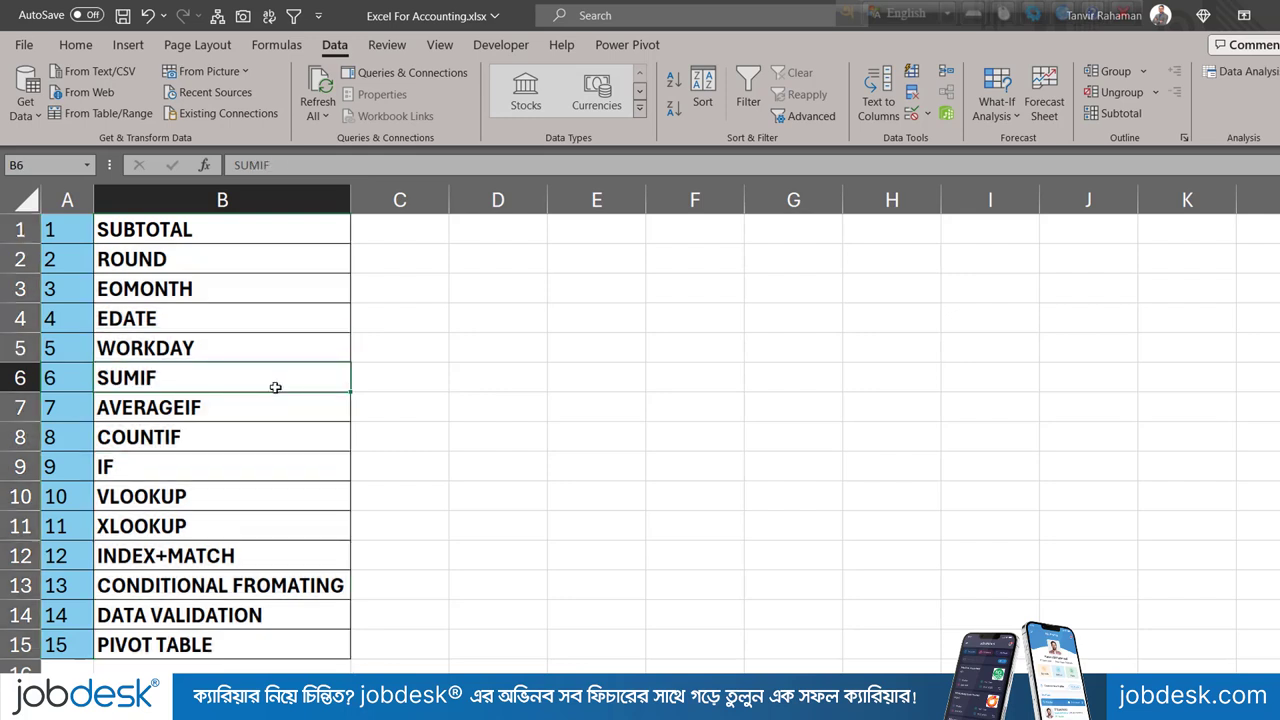
left_click(294, 238)
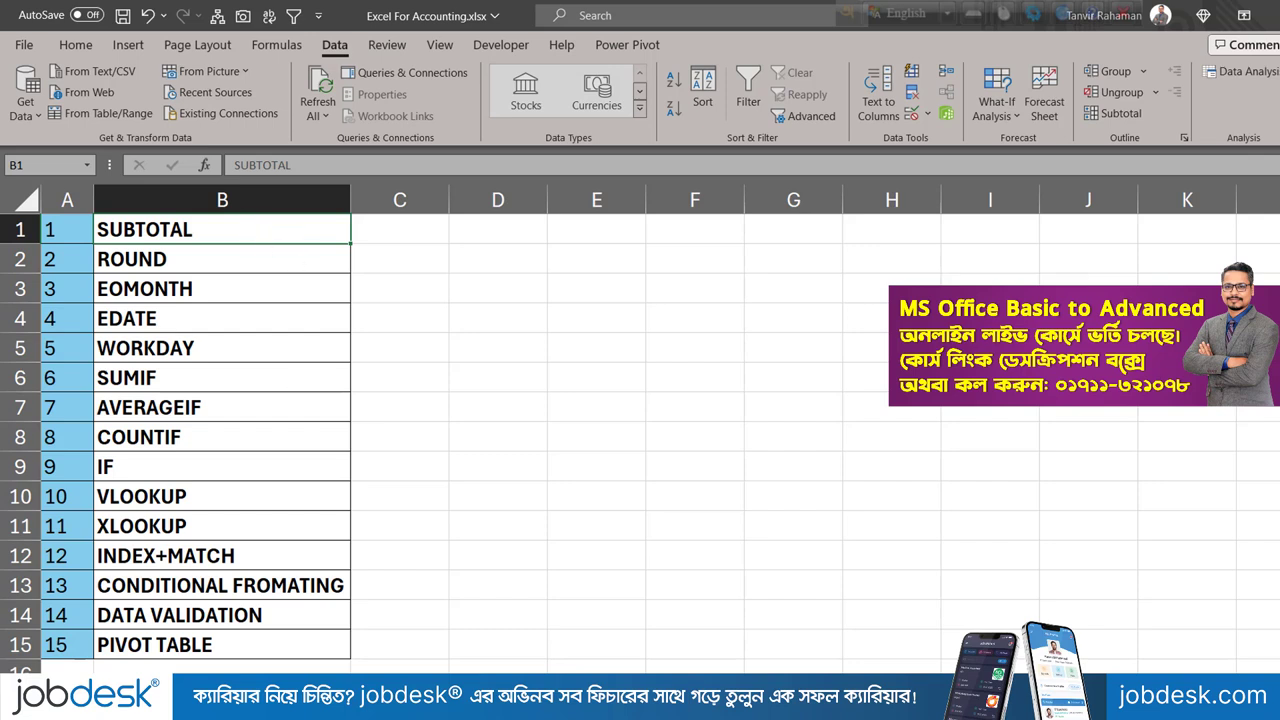
Switch to the open Petty-Cash-Book-Template workbook
left_click(957, 714)
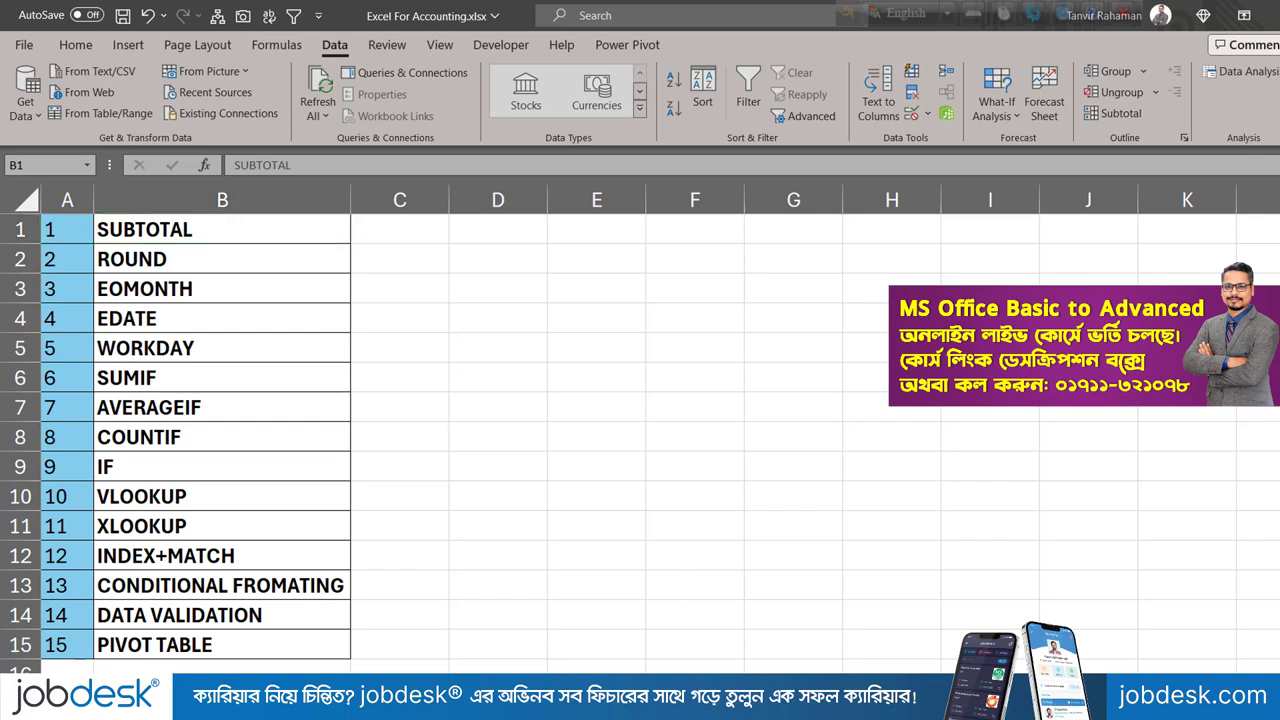
left_click(1045, 656)
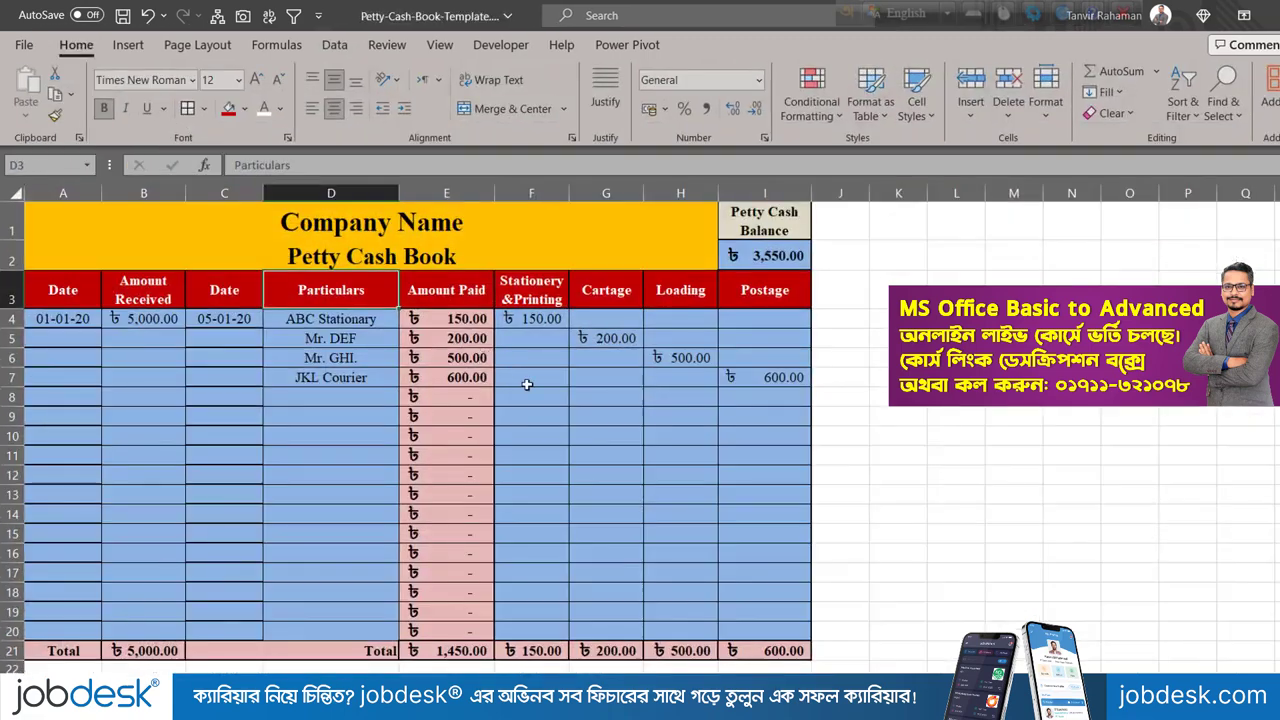